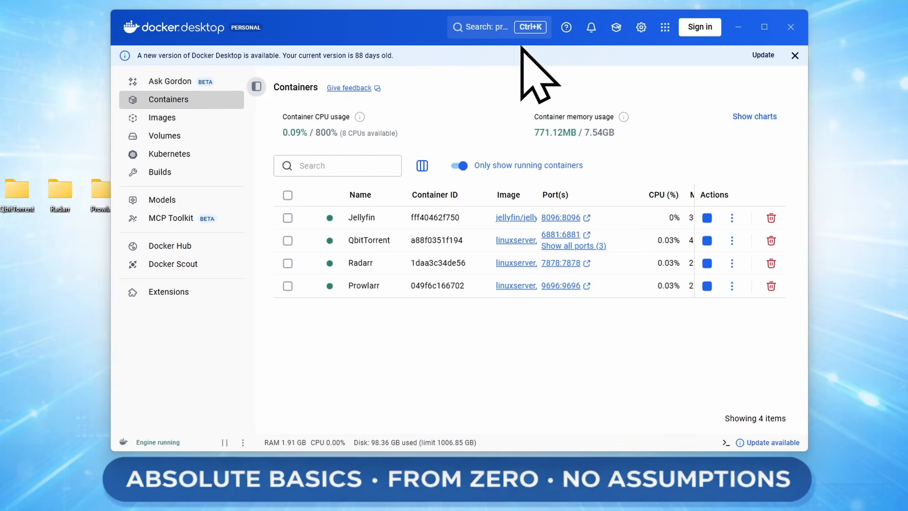
- Search Docker images for 'sonarr' in place of the earlier prowlarr query to find linuxserver/sonarr
left_click(479, 27)
key("BackSpace")
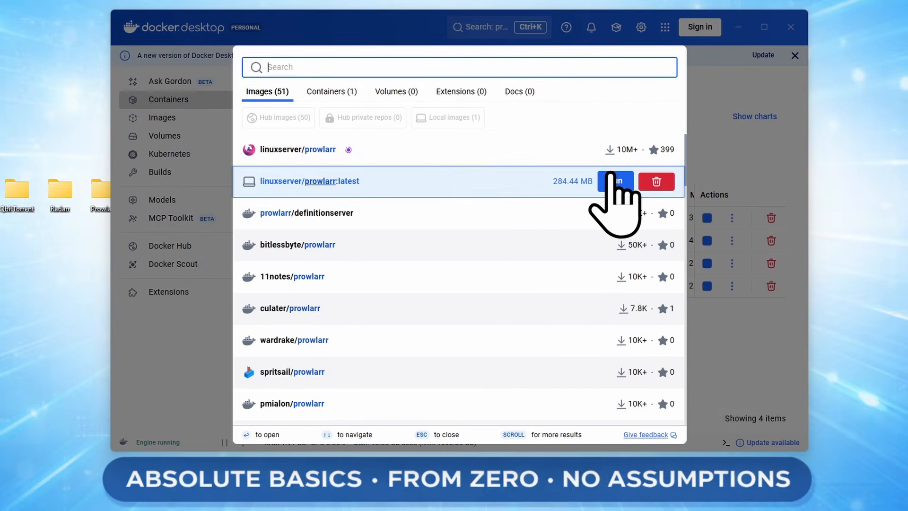
type("sonarr")
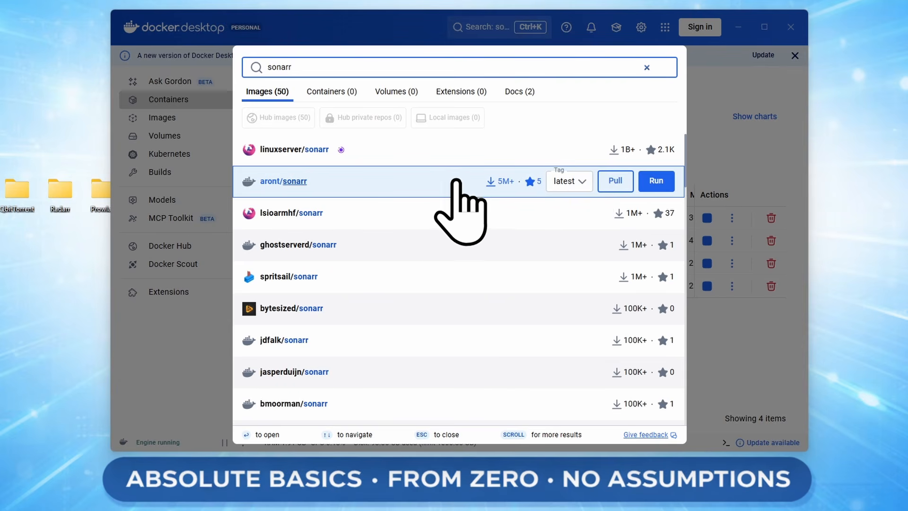
mouse_move(262, 156)
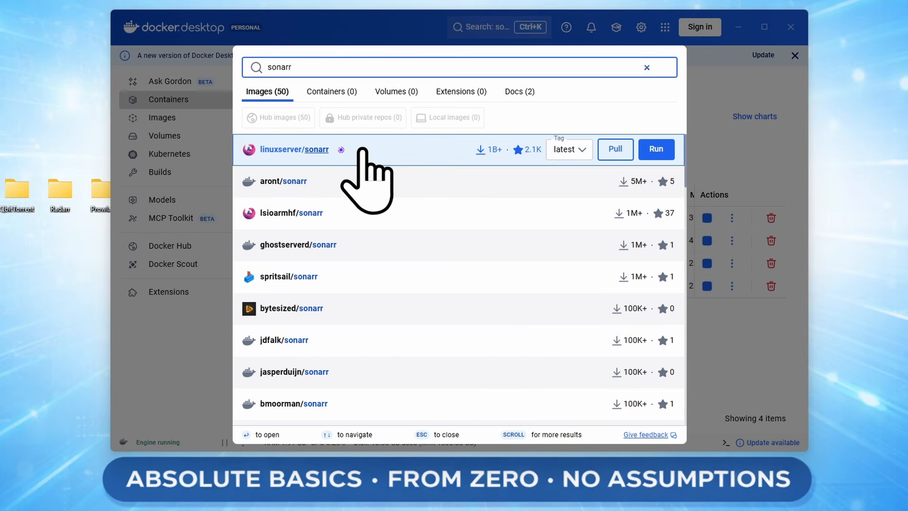
- Run linuxserver/sonarr:latest with container name Sonarr and host port 8989 mapped to 8989/tcp
left_click(660, 151)
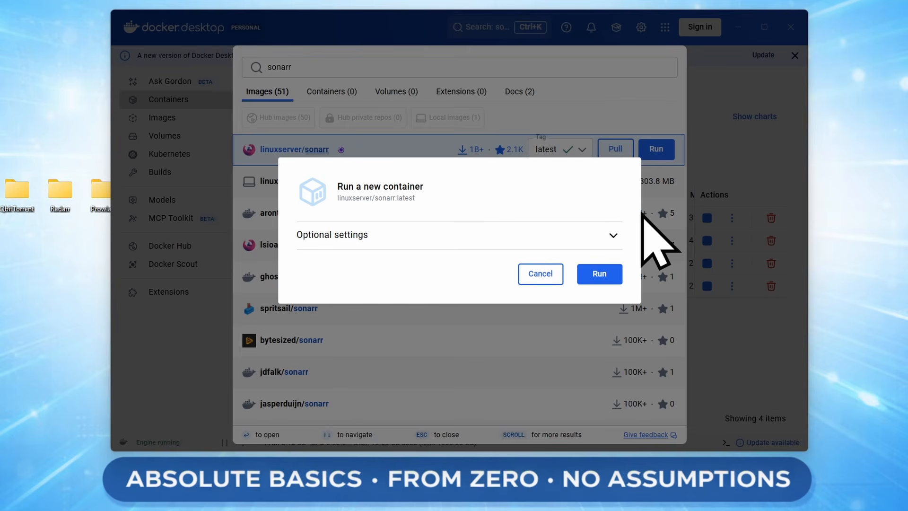
left_click(561, 235)
left_click(455, 156)
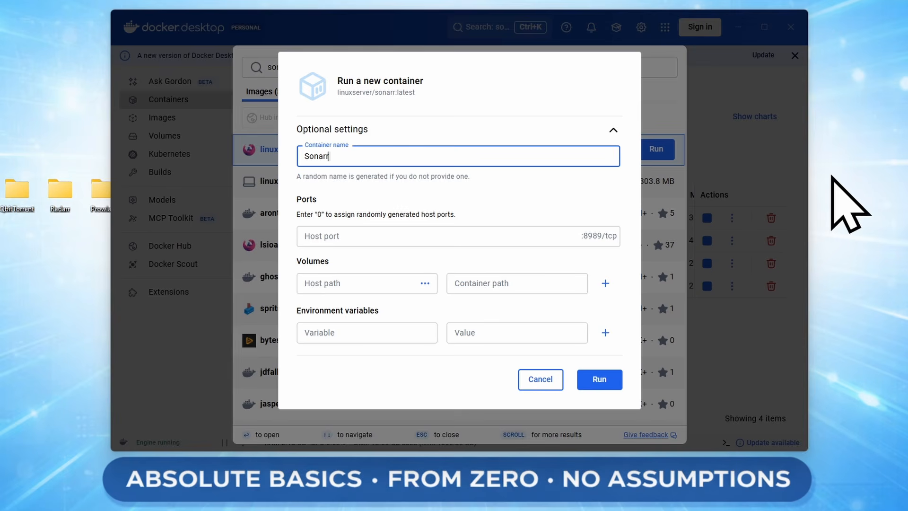
left_click(364, 236)
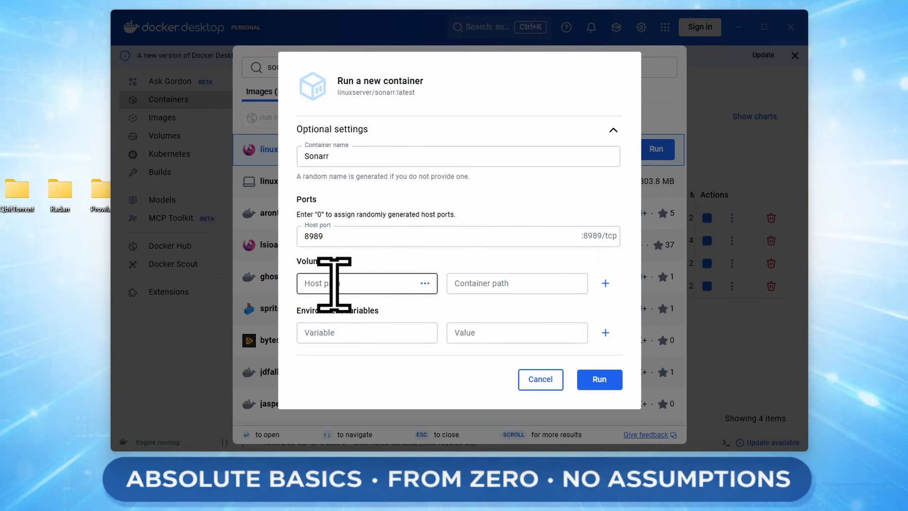
- Create a new folder named Sonarr on the desktop
left_click_drag(0, 149, 55, 198)
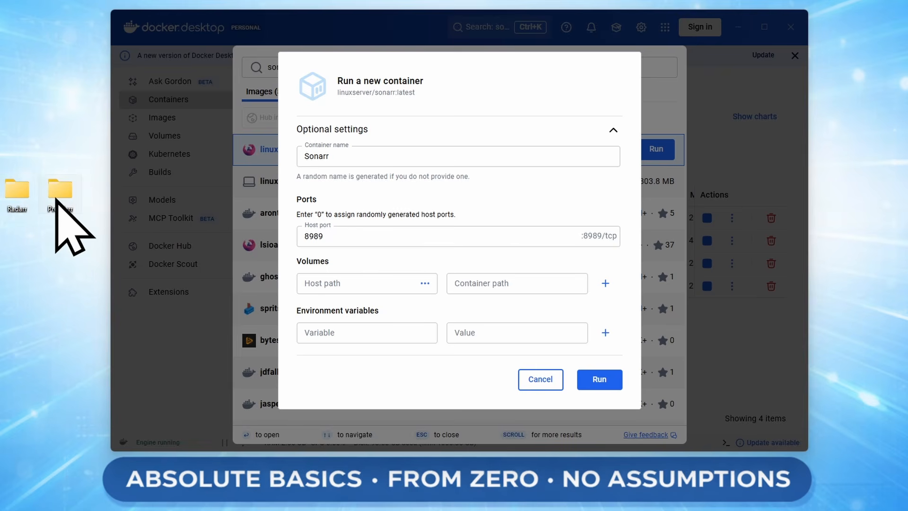
right_click(20, 249)
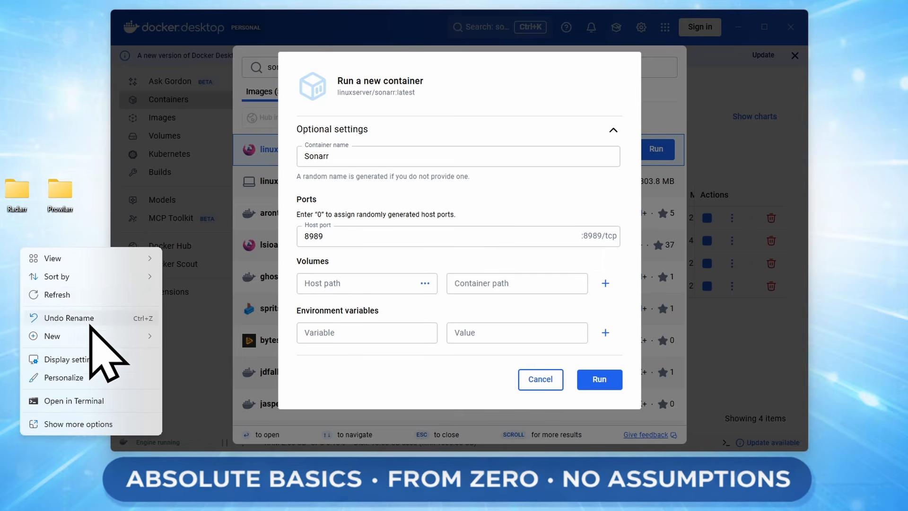
mouse_move(95, 335)
left_click(184, 336)
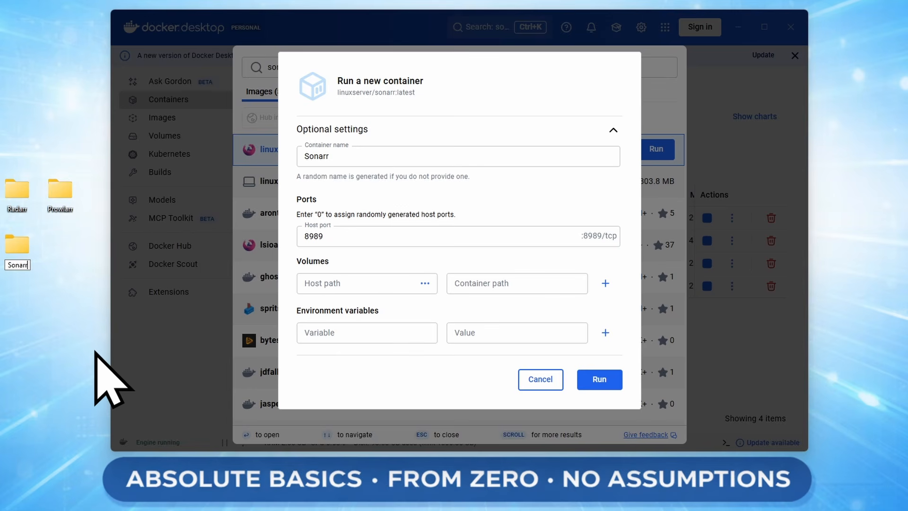
key("Return")
double_click(17, 190)
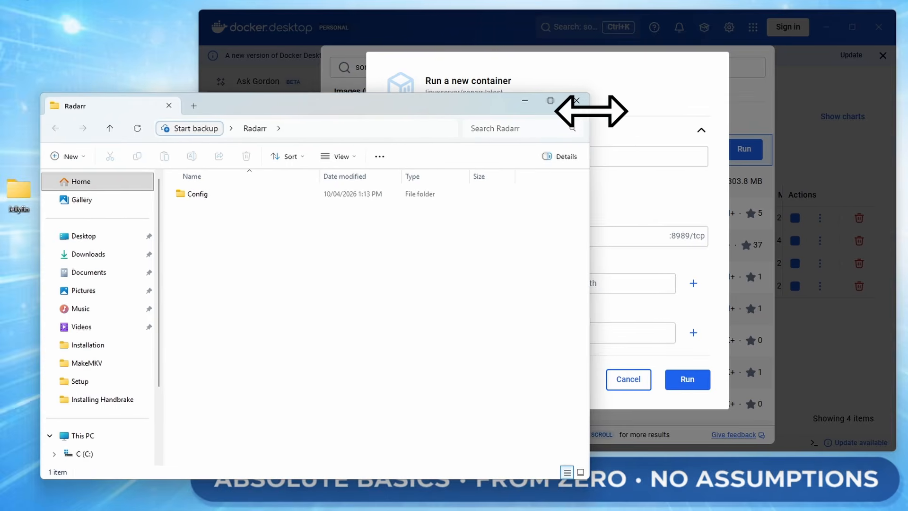
left_click(577, 100)
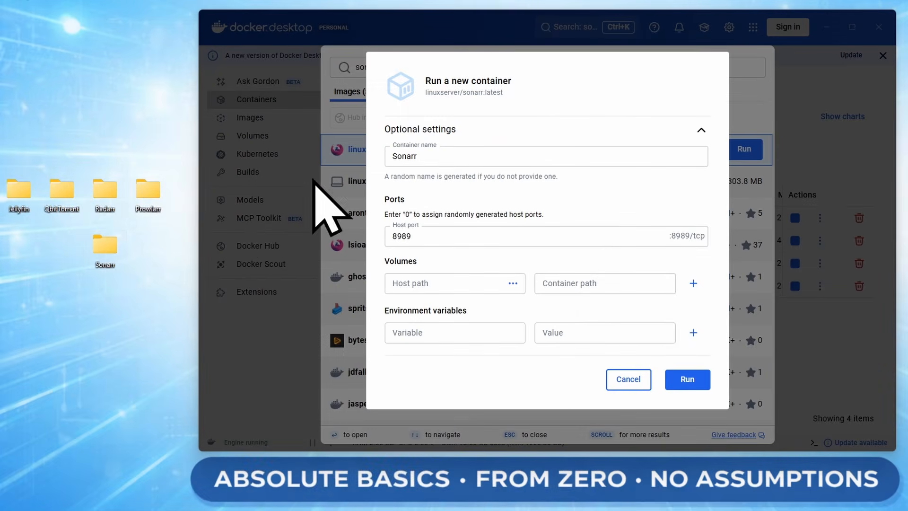
- Create a Config subfolder inside the Sonarr folder and close the window
double_click(105, 240)
right_click(287, 259)
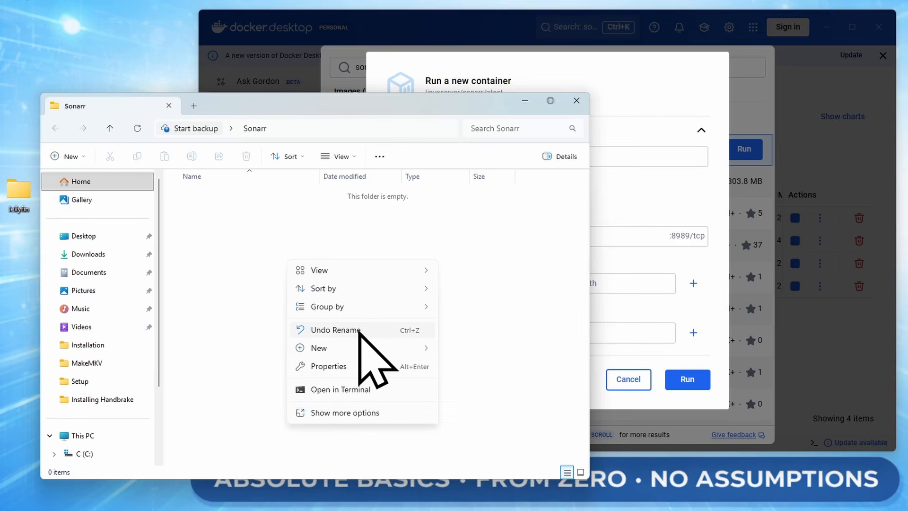
mouse_move(350, 349)
left_click(502, 356)
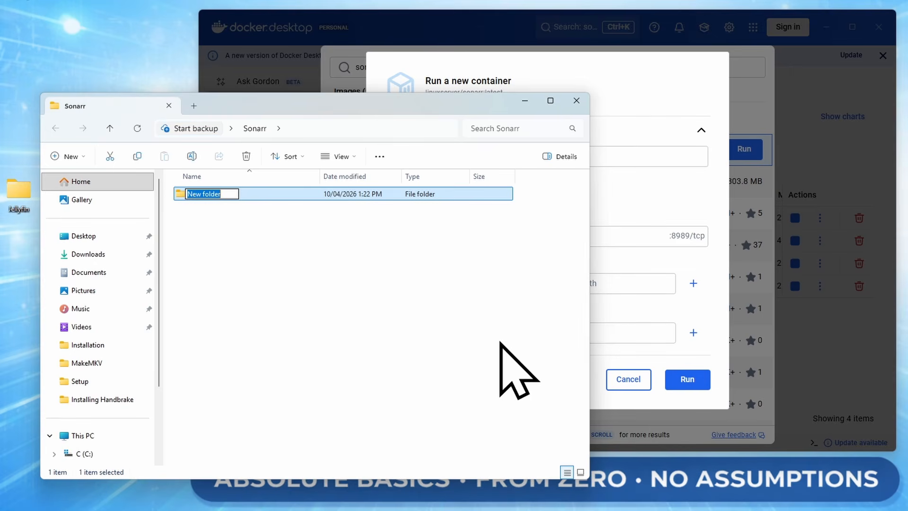
type("Config")
key("Return")
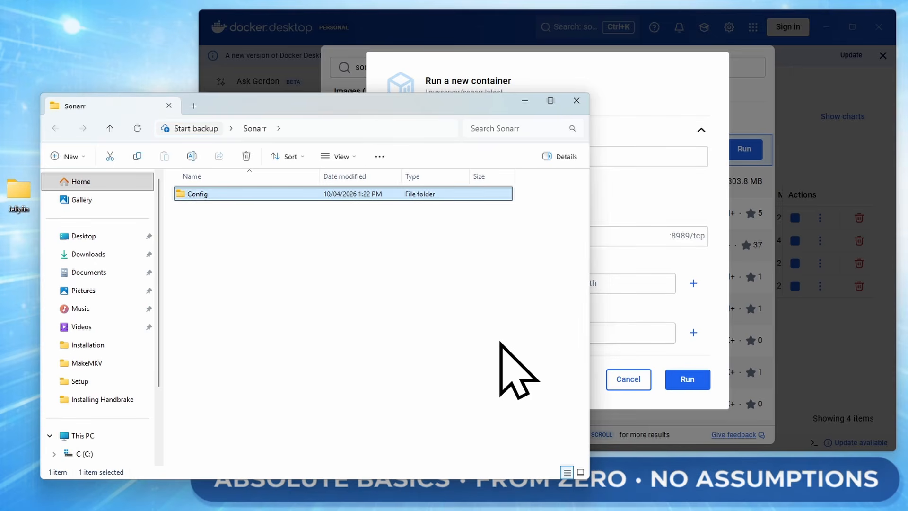
left_click(577, 100)
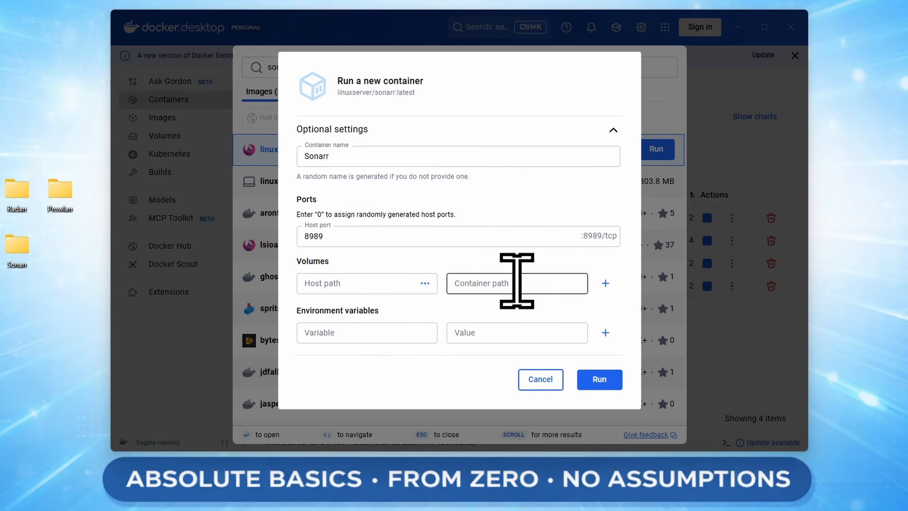
- Map the desktop Sonarr Config folder to container path /config and add a second volume row
left_click(441, 283)
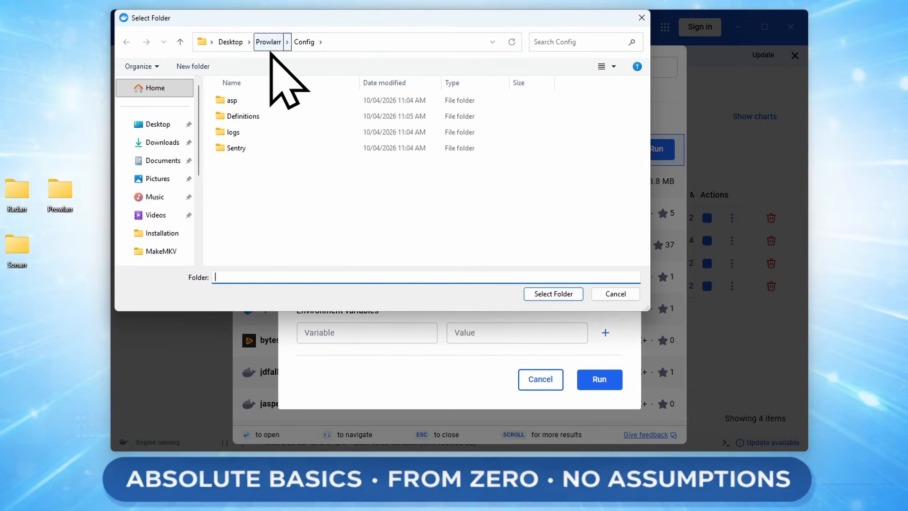
left_click(230, 42)
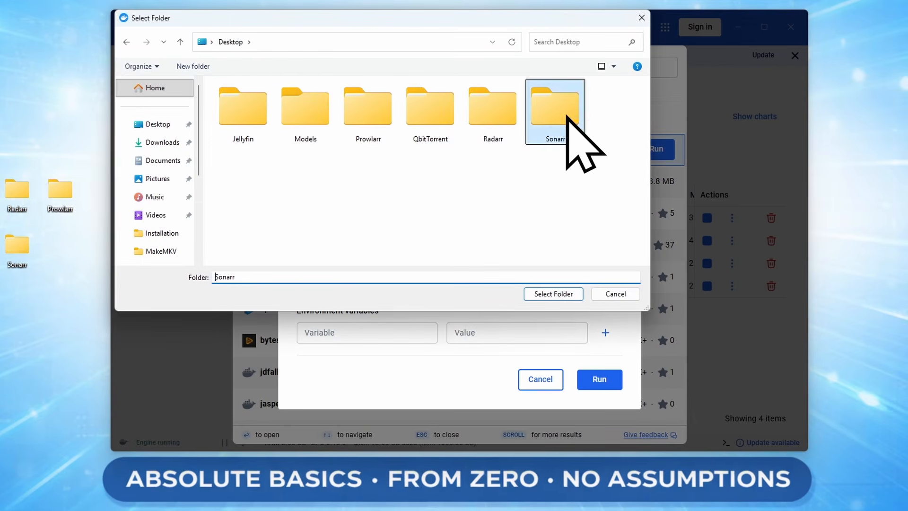
double_click(566, 138)
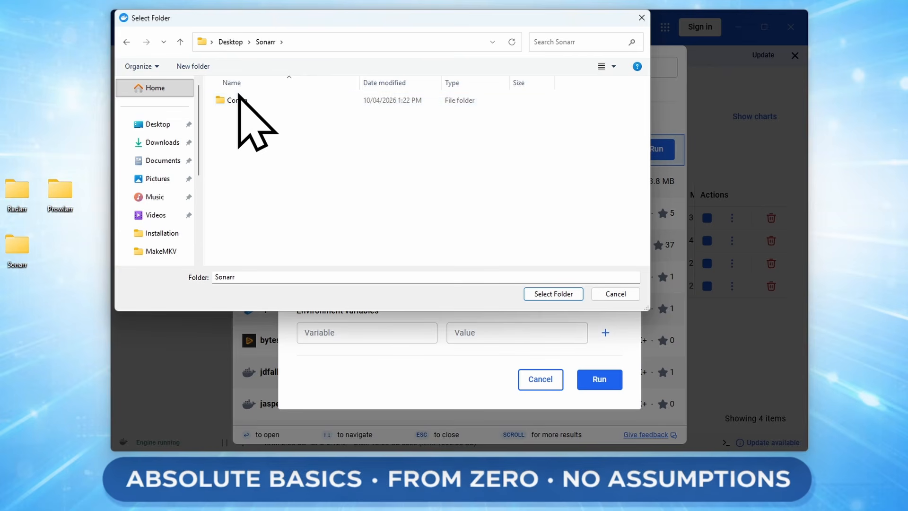
left_click(239, 101)
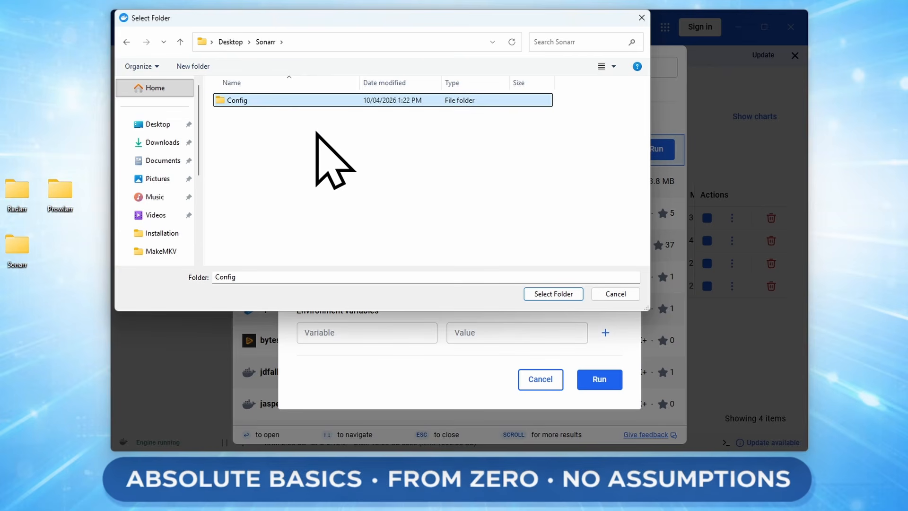
left_click(532, 296)
left_click(511, 283)
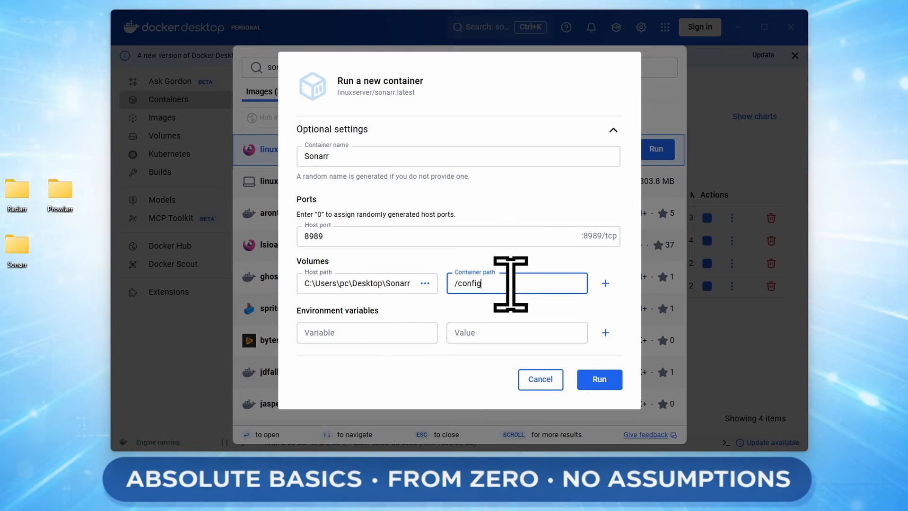
left_click(605, 283)
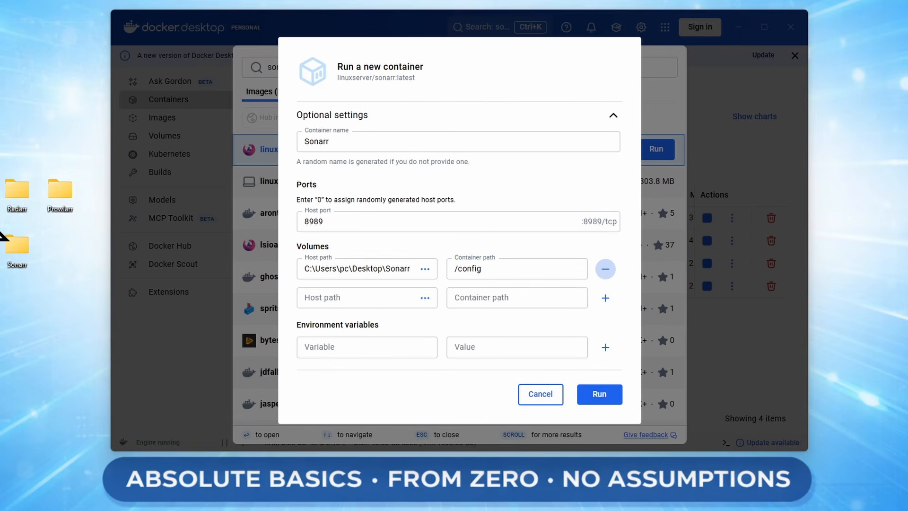
- Add a folder named Sonarr beside Radarr in the desktop QbitTorrent\Completed folder
double_click(0, 195)
left_click_drag(247, 101, 306, 100)
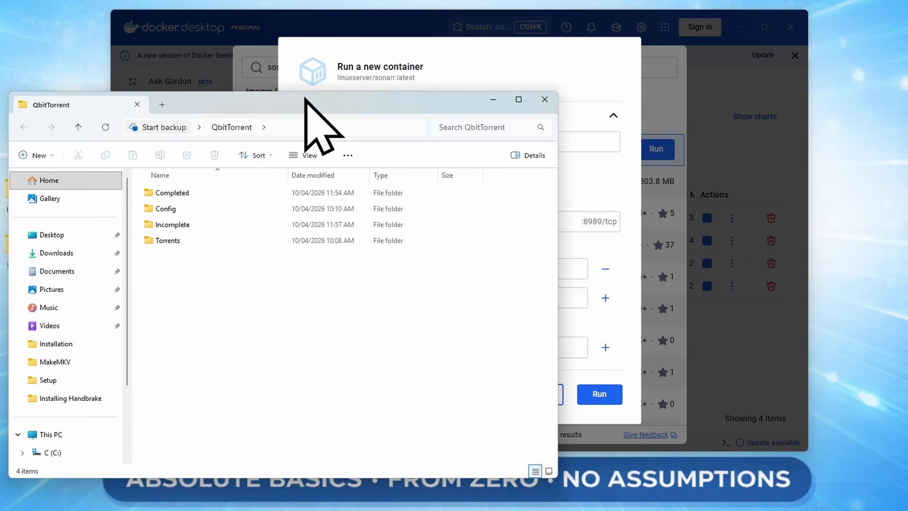
double_click(173, 194)
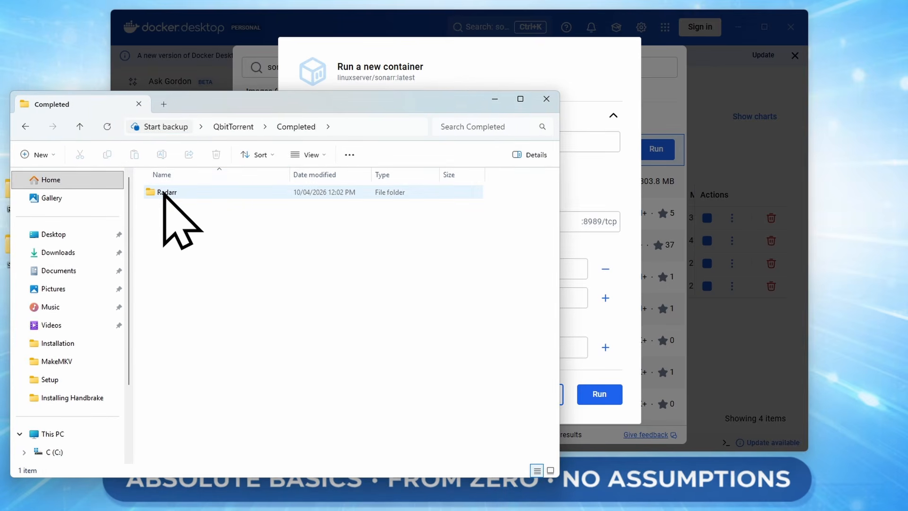
left_click(45, 155)
left_click(67, 182)
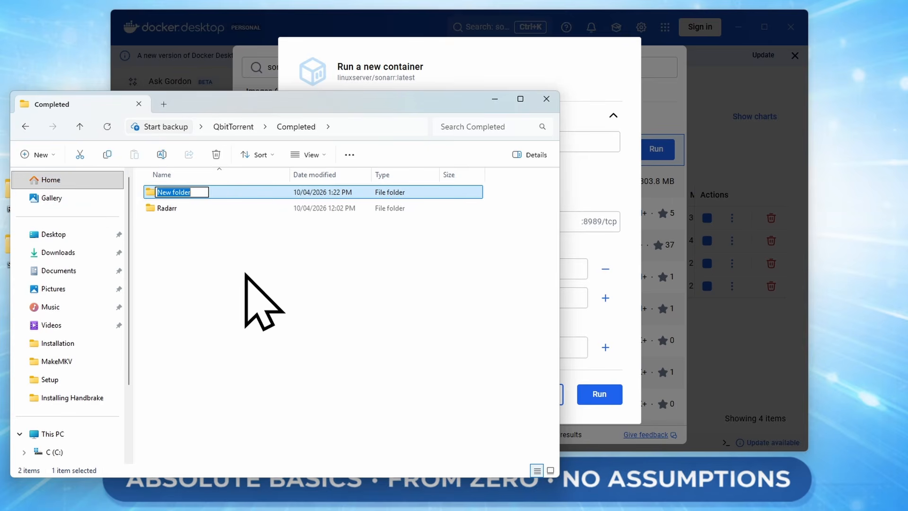
type("Sonar")
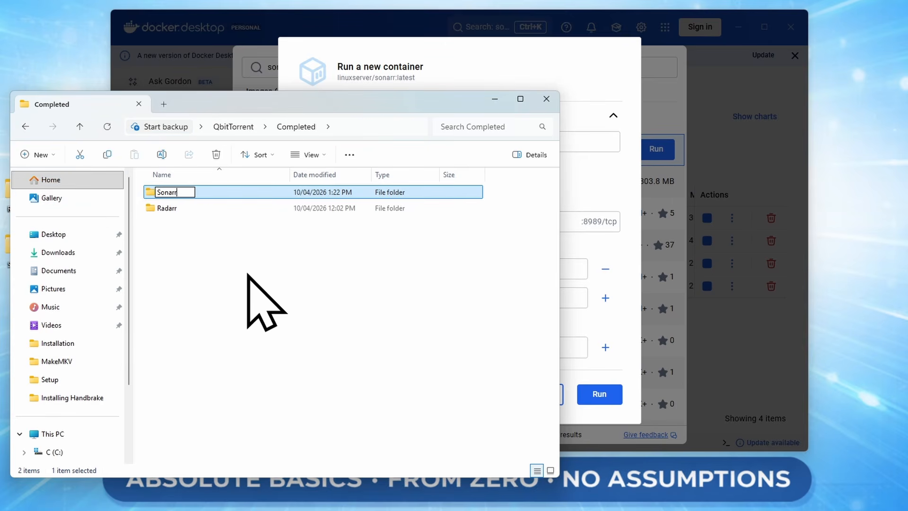
type("r")
key("Return")
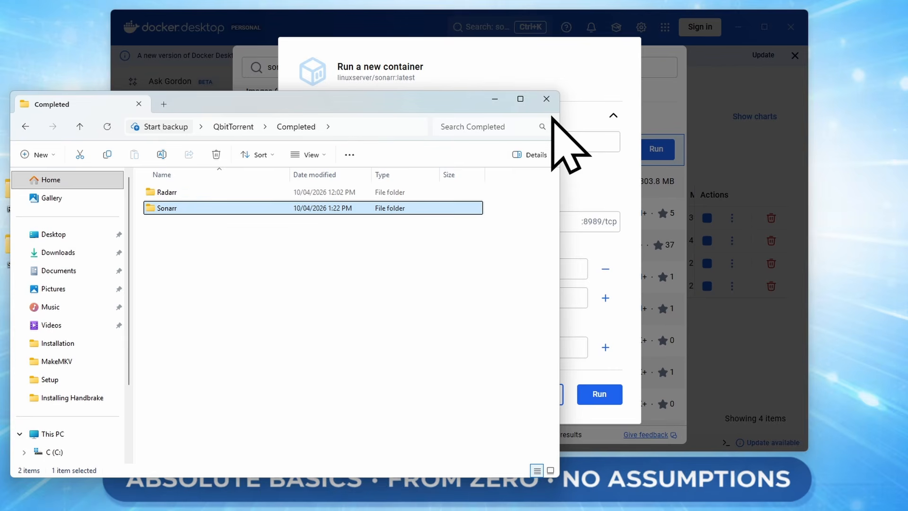
left_click(544, 93)
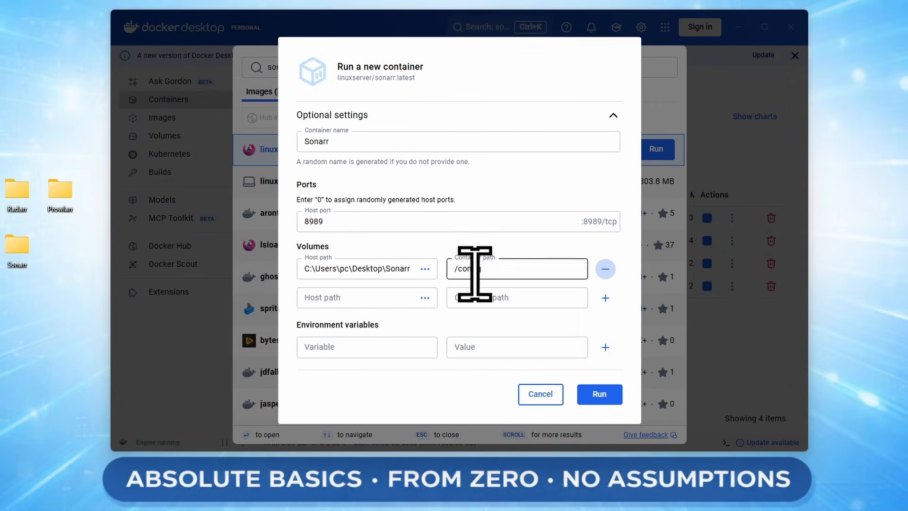
- Set the second volume's host path to QbitTorrent\Completed\Sonarr and container path to /downloads
left_click(428, 297)
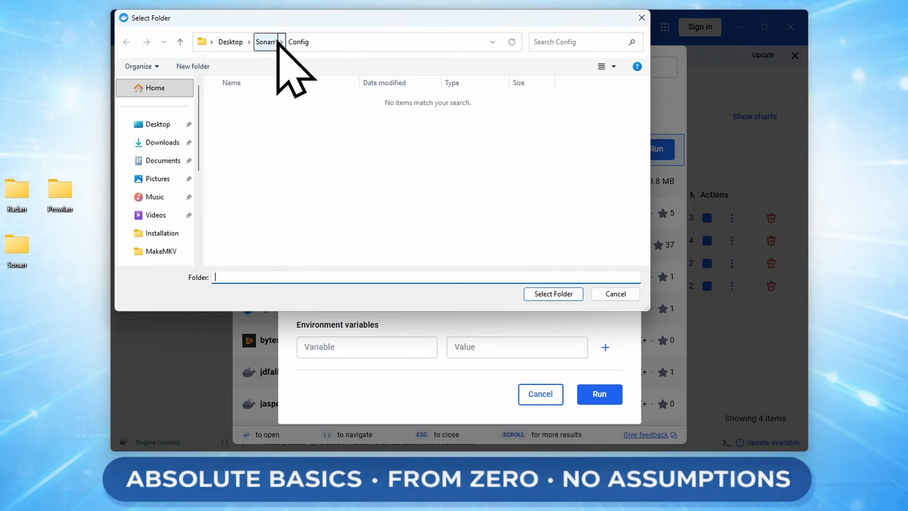
left_click(230, 43)
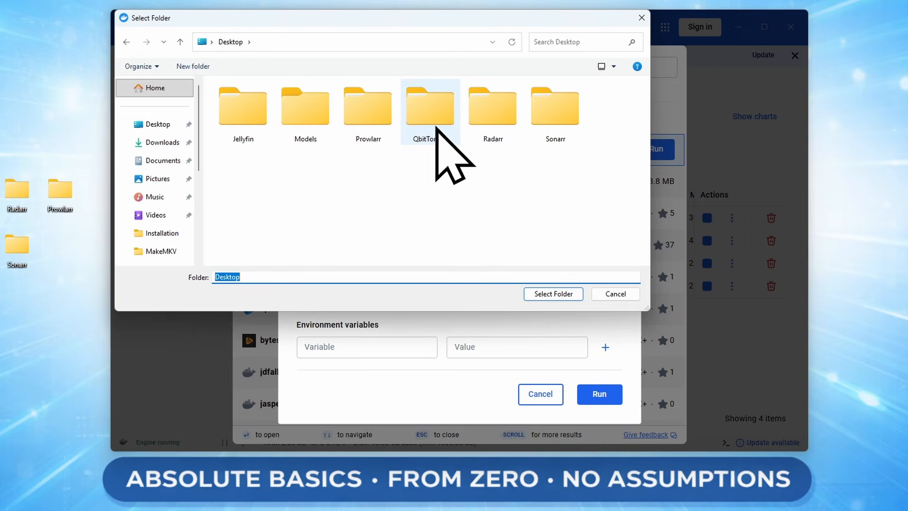
left_click(435, 127)
double_click(435, 127)
double_click(265, 100)
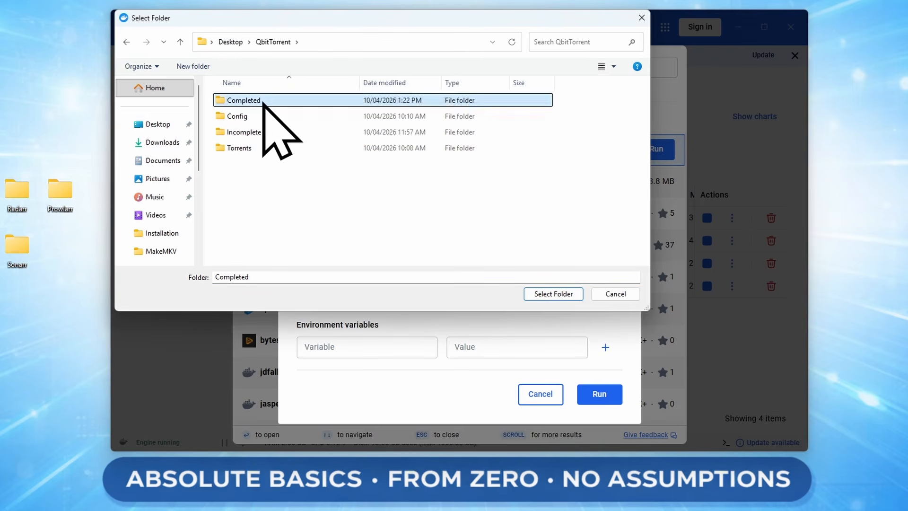
left_click(253, 117)
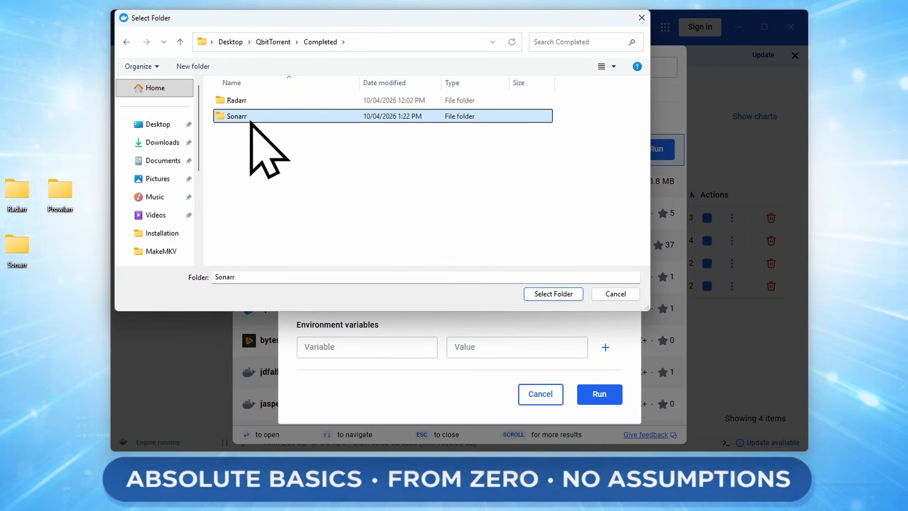
left_click(553, 293)
left_click(507, 297)
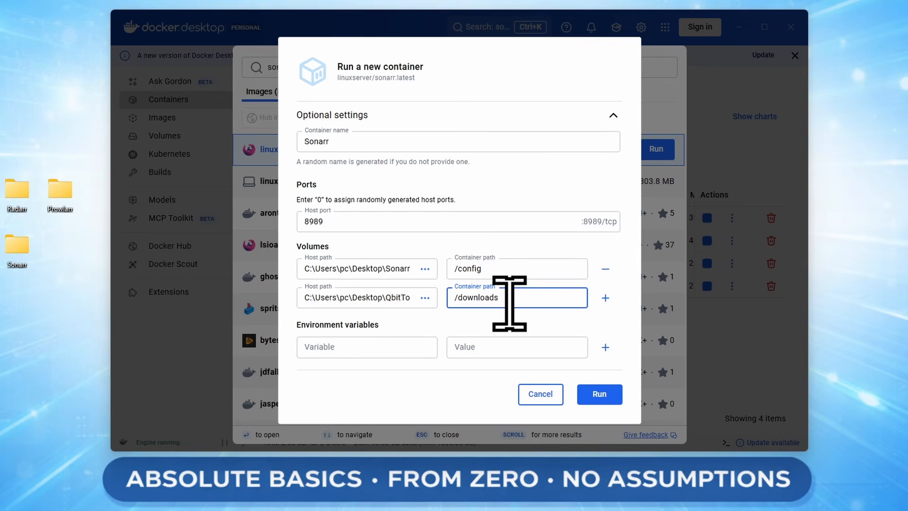
- Add a third volume mapping Jellyfin\Media\TV Shows to container path /TV
left_click(605, 298)
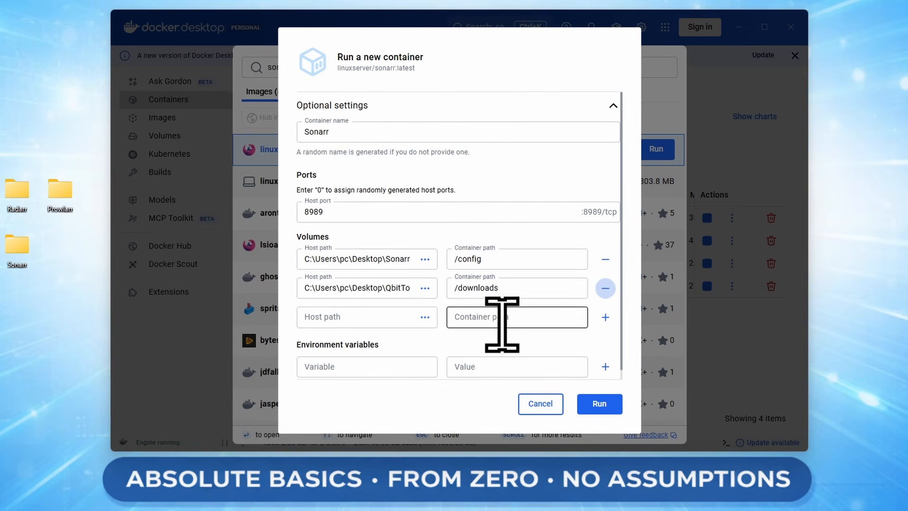
left_click(424, 317)
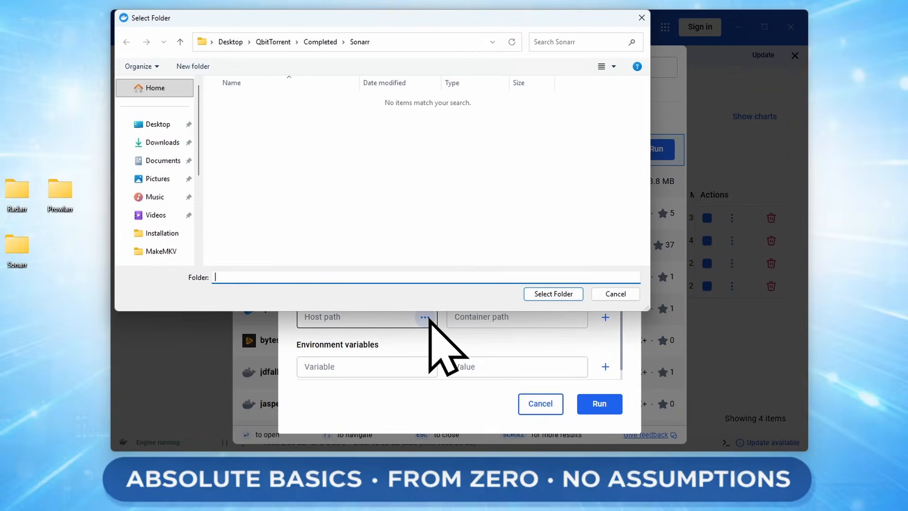
left_click(222, 44)
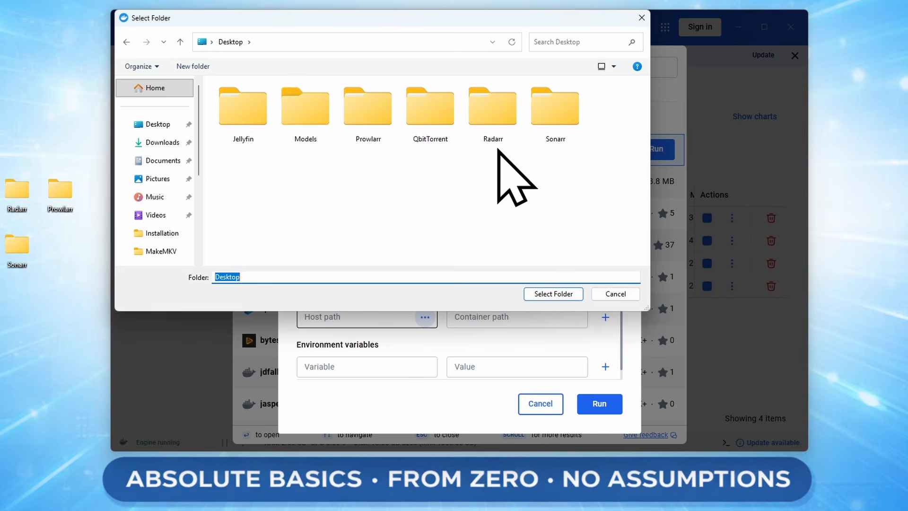
double_click(251, 112)
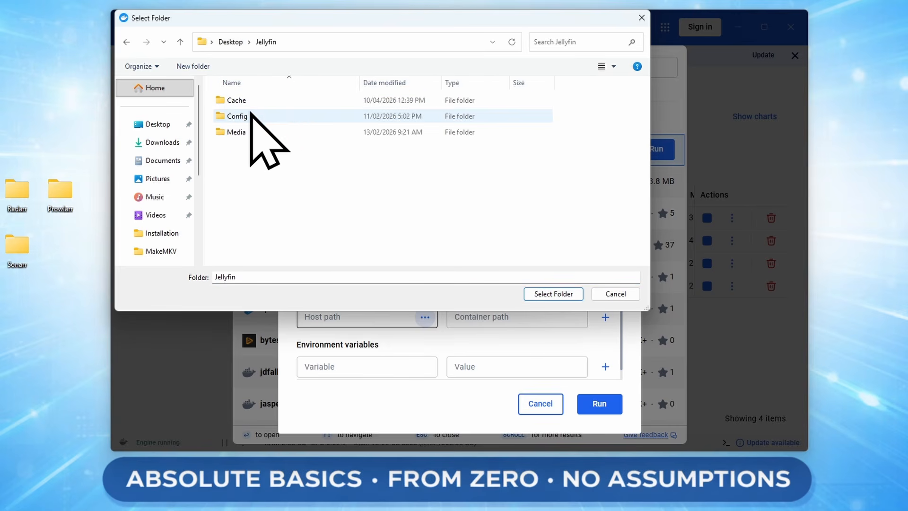
double_click(248, 134)
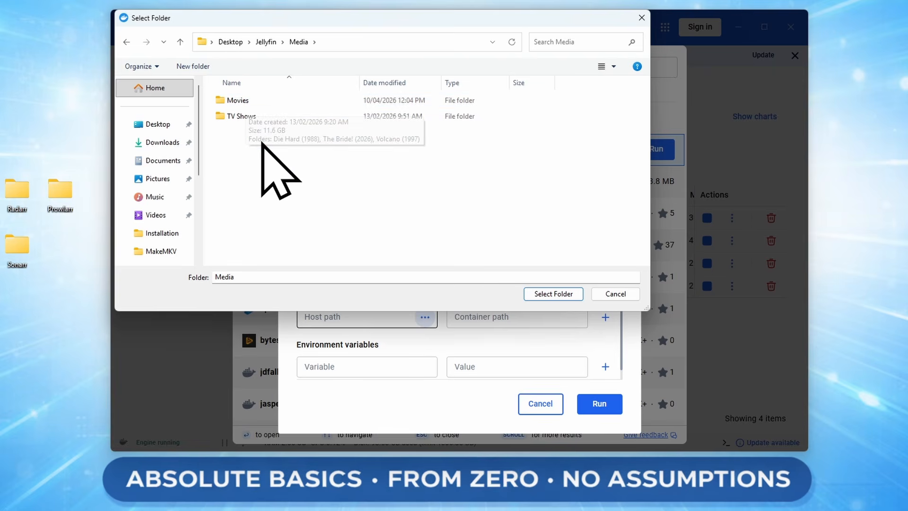
left_click(253, 116)
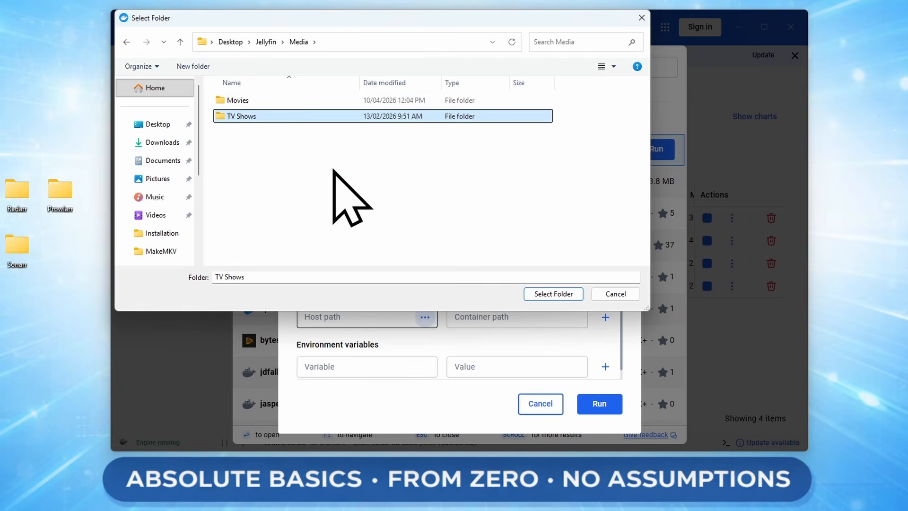
left_click(545, 295)
left_click(533, 318)
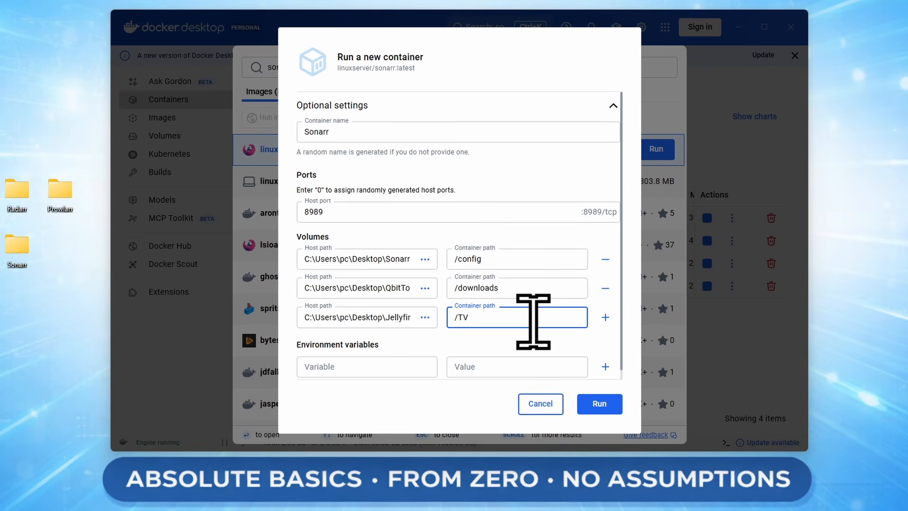
- Recheck the /config and /downloads mappings and run the Sonarr container
scroll(533, 321, "down", 1)
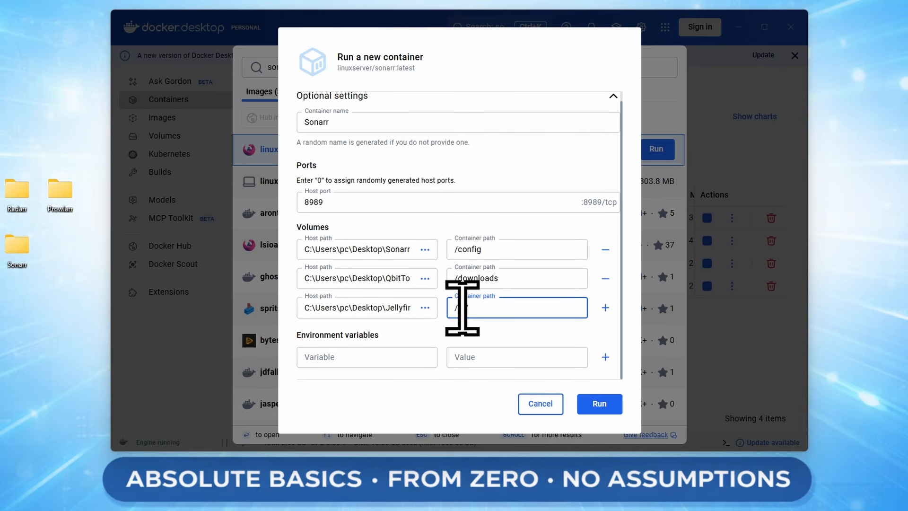
left_click_drag(462, 308, 473, 308)
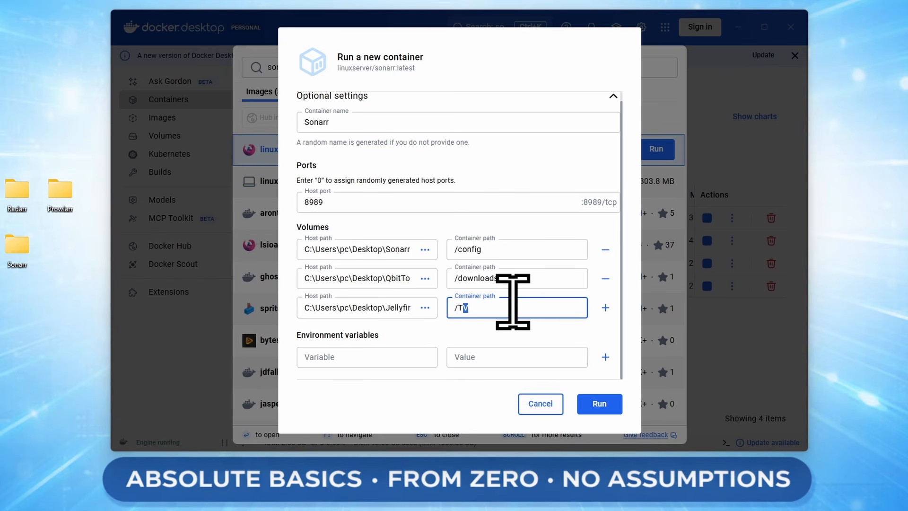
left_click(489, 241)
left_click(517, 279)
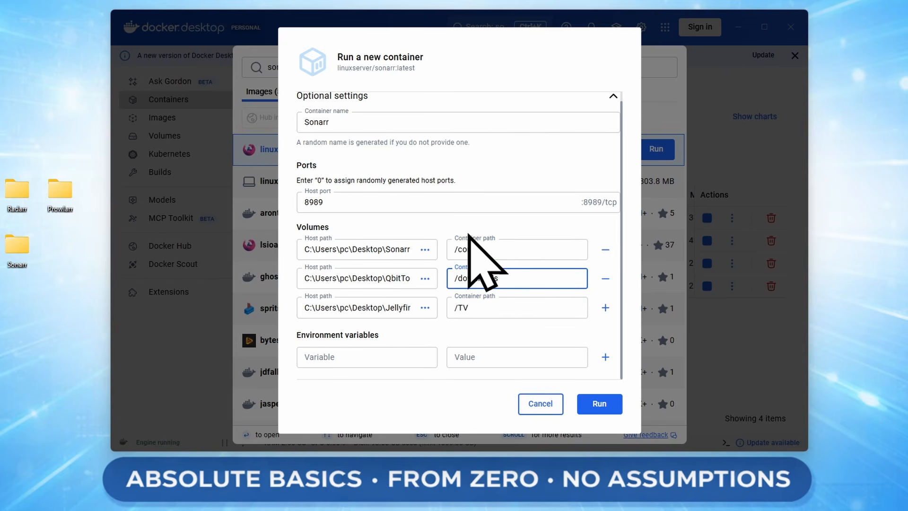
left_click(592, 407)
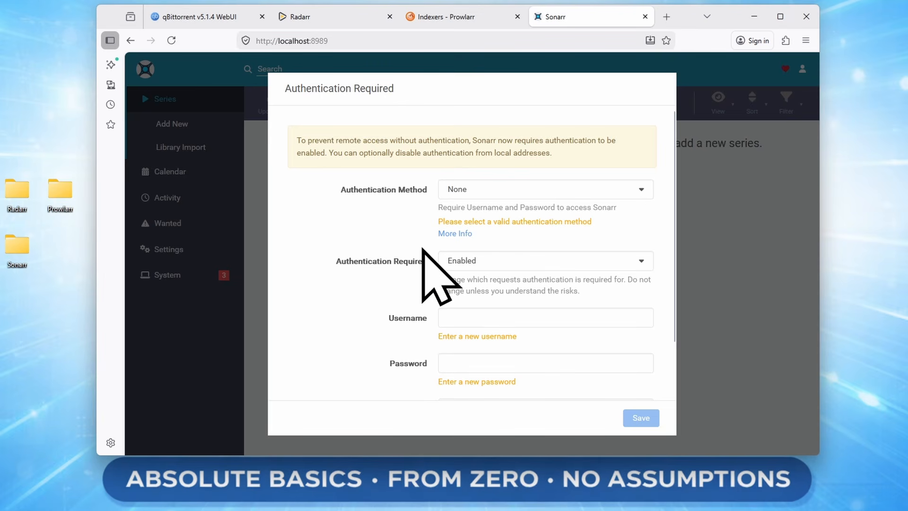
- Set Sonarr authentication to Forms (Login Page) with a username and password, and save
left_click(461, 191)
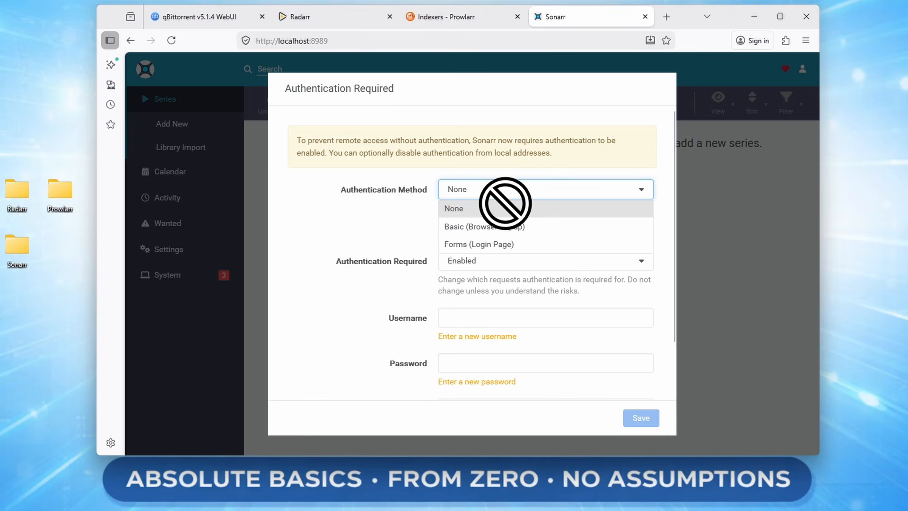
left_click(466, 244)
scroll(520, 293, "down", 2)
left_click(495, 255)
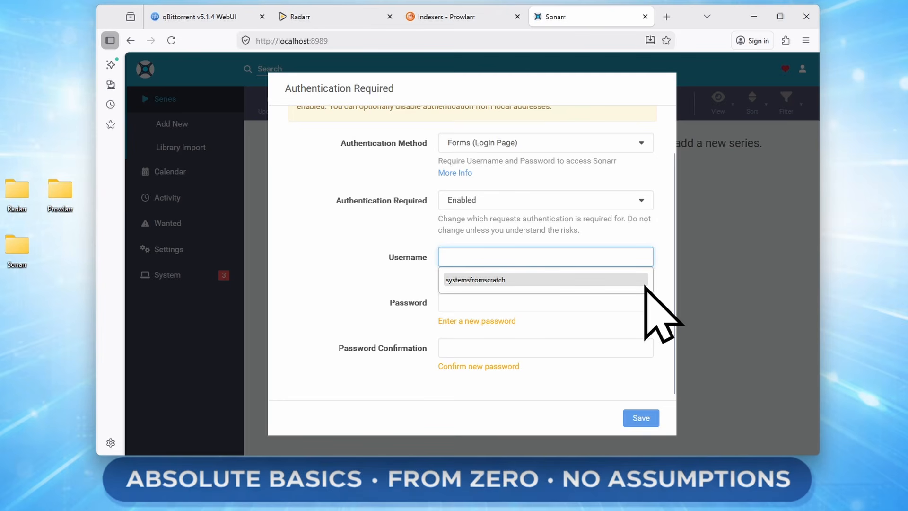
type("sonarr")
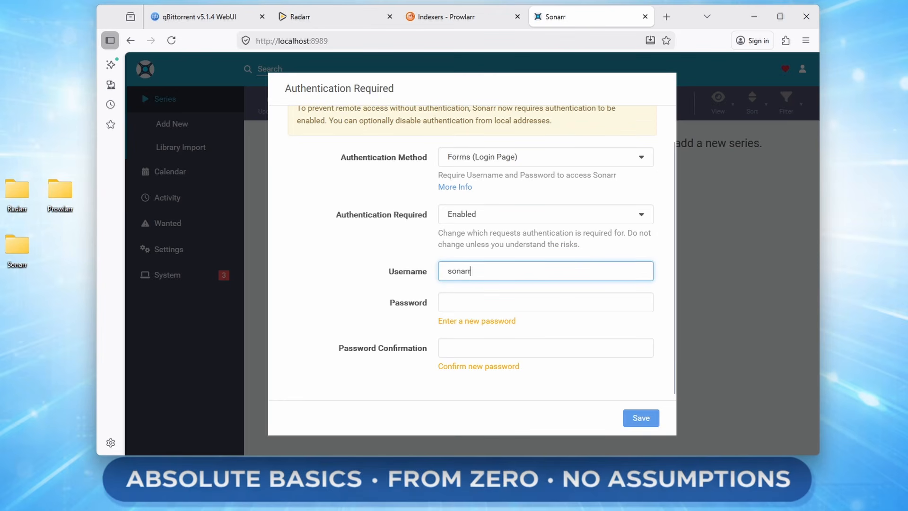
key("Tab")
type("sonarr")
key("Tab")
type("s")
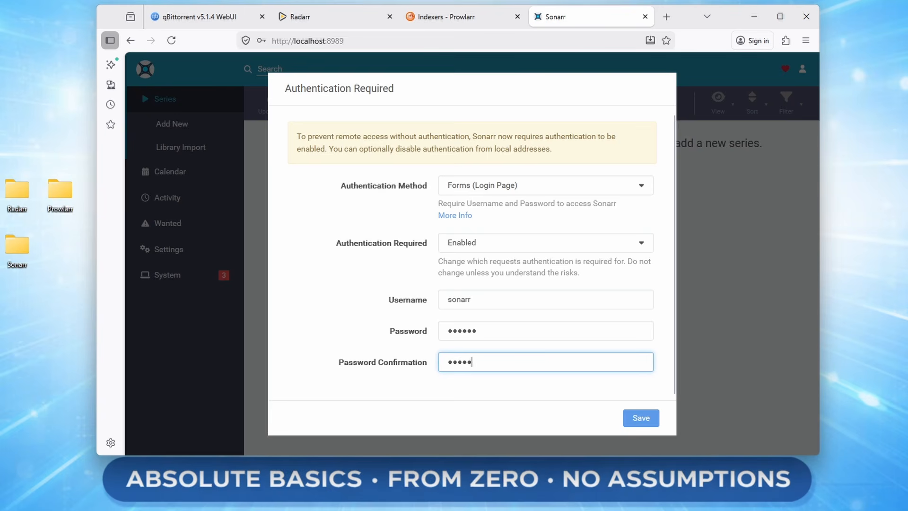
left_click(639, 416)
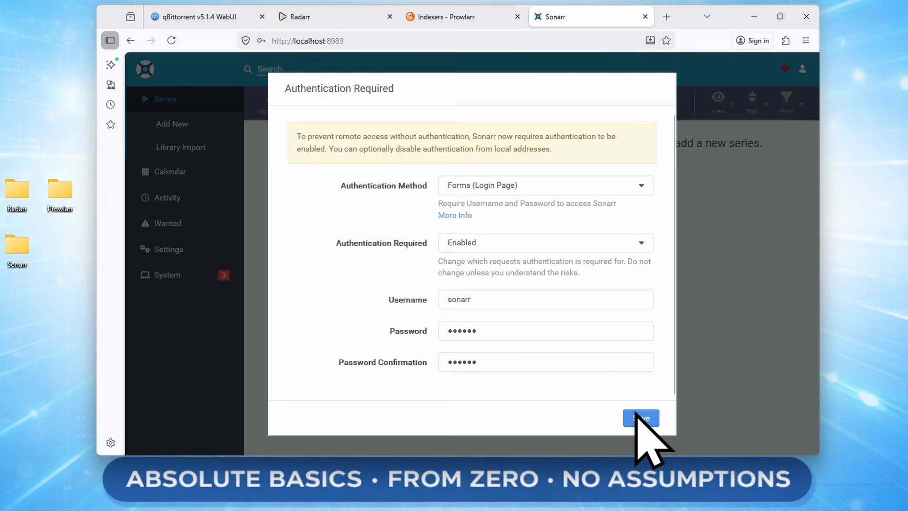
left_click(416, 326)
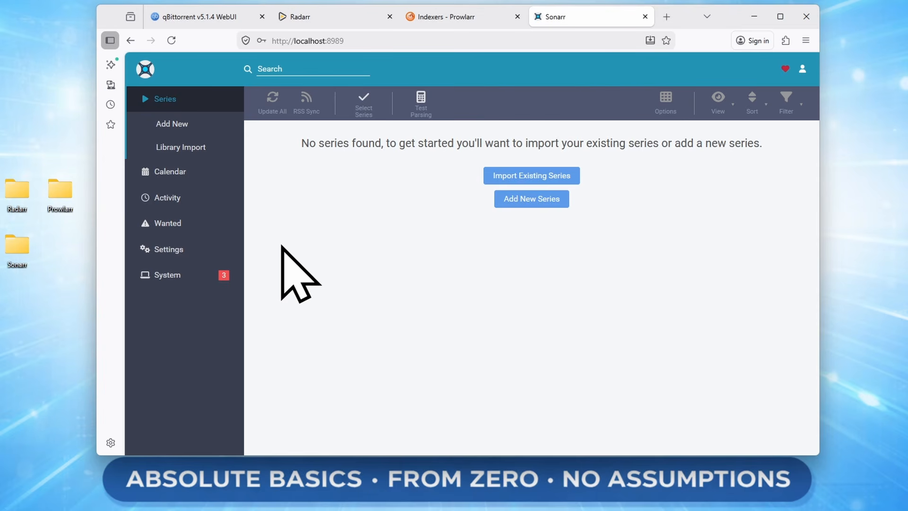
- Turn on episode renaming in Sonarr's Media Management settings
left_click(179, 250)
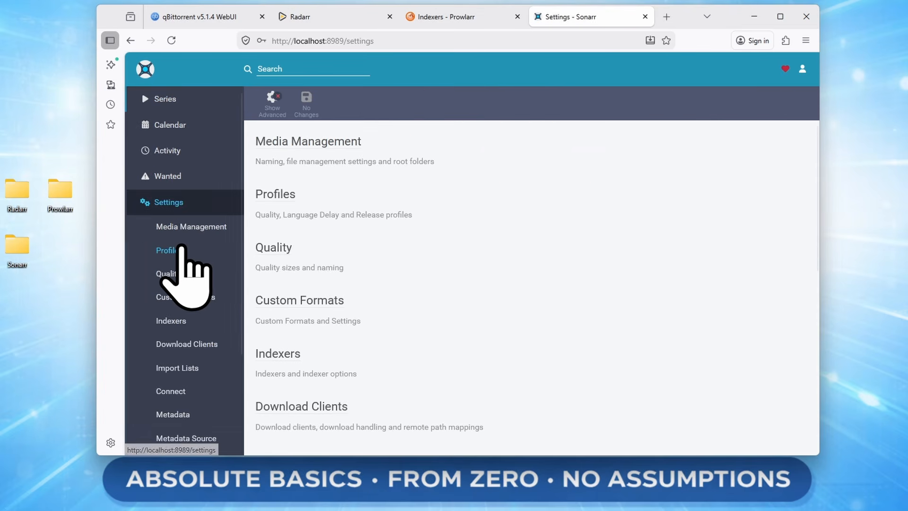
left_click(307, 138)
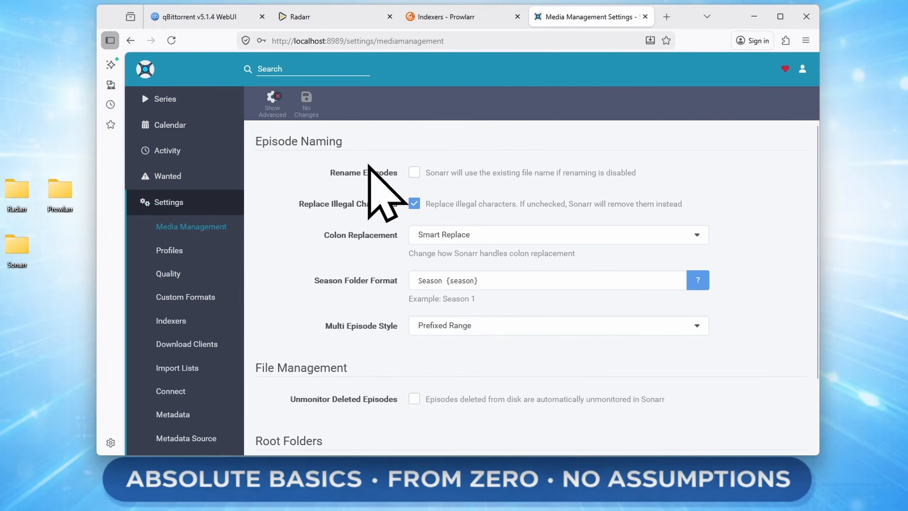
left_click(414, 172)
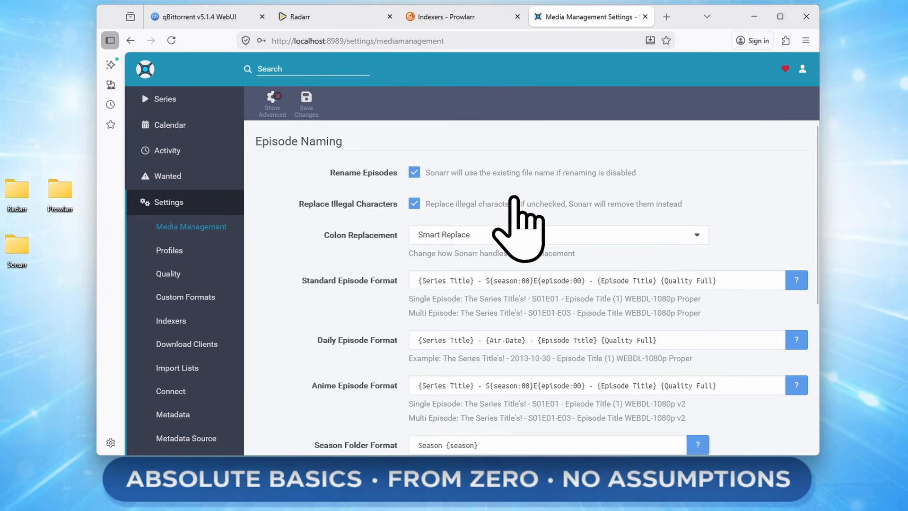
- Remove episode title and quality from the Standard Episode Format
scroll(516, 201, "down", 2)
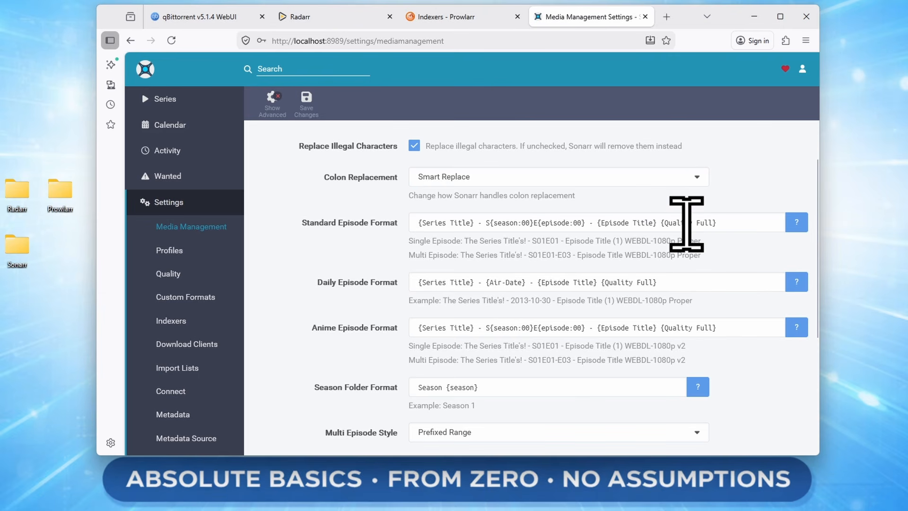
left_click_drag(586, 223, 722, 259)
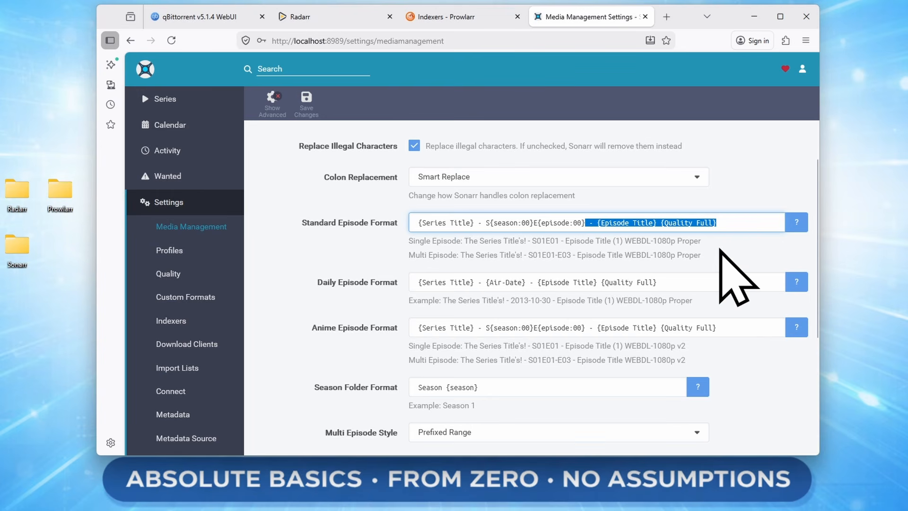
key("BackSpace")
left_click(617, 251)
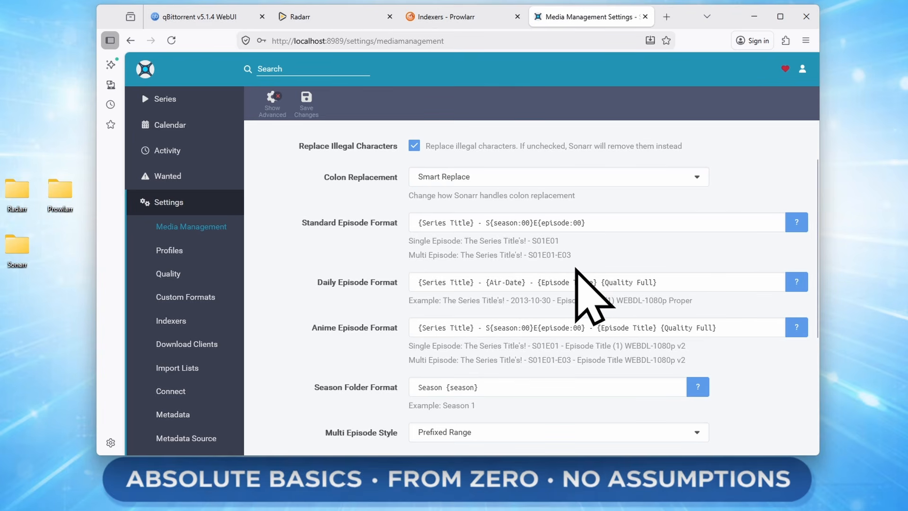
- Strip {Episode Title} {Quality Full} from the Daily and Anime episode formats too
scroll(585, 269, "down", 1)
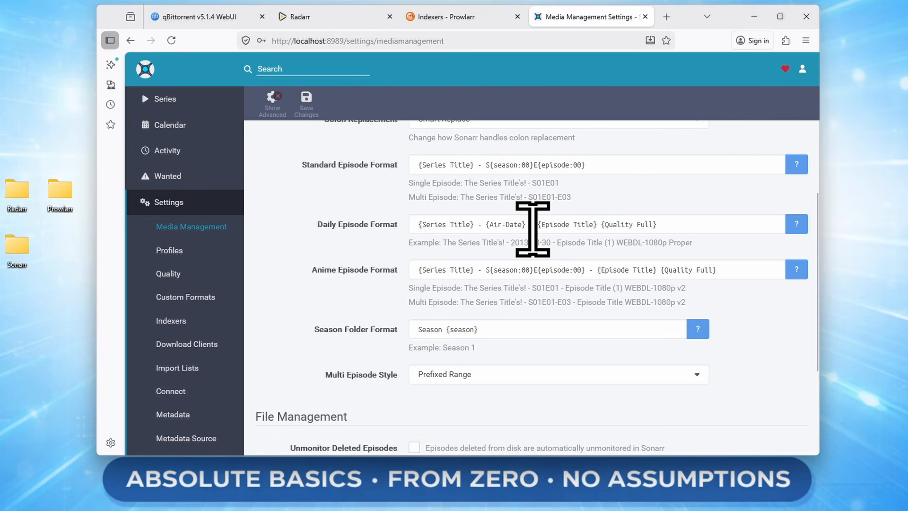
left_click_drag(532, 229, 785, 249)
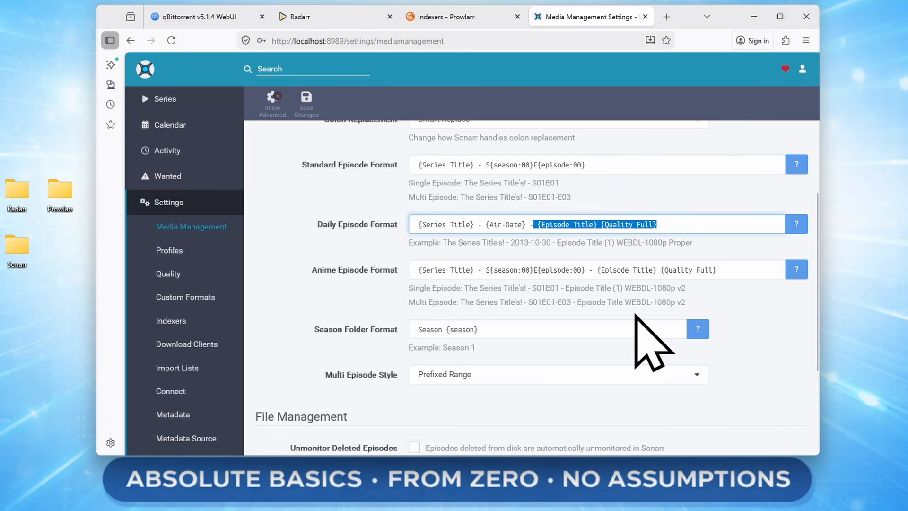
key("BackSpace")
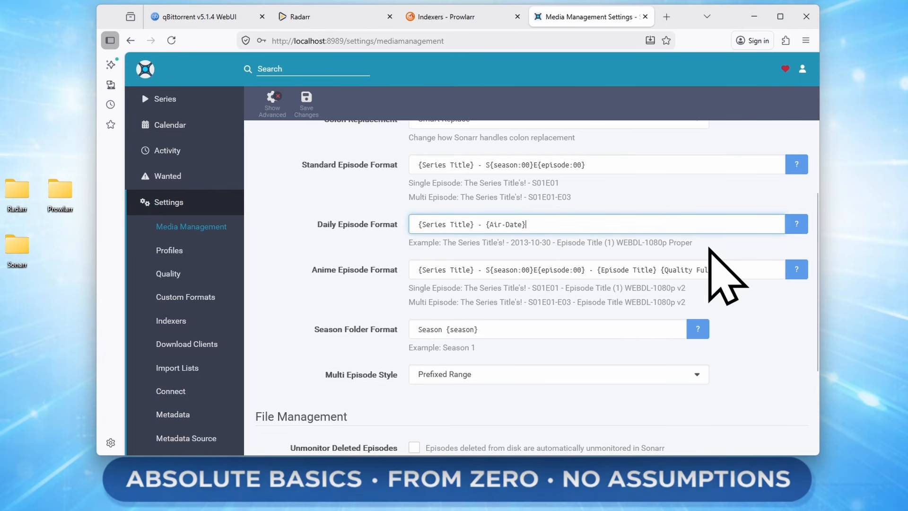
left_click_drag(586, 270, 726, 269)
key("BackSpace")
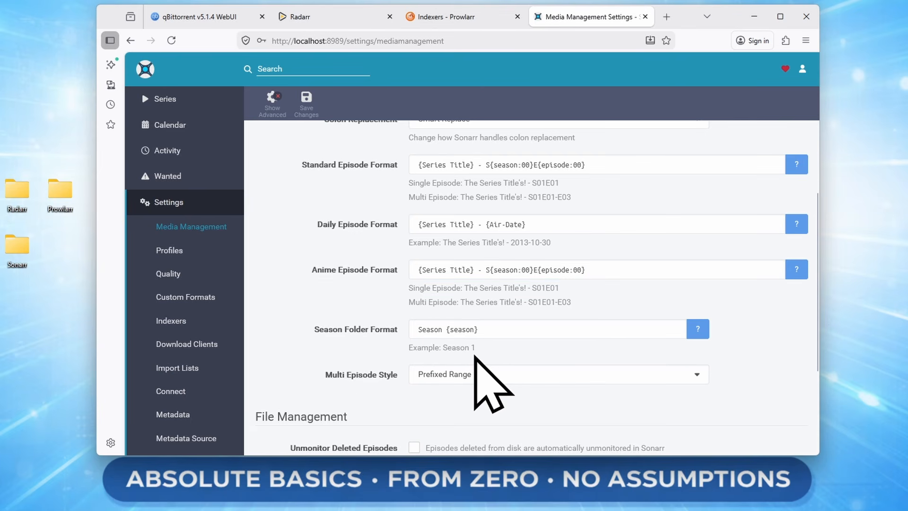
- Set Season Folder Format to Season {season:00} and enable Unmonitor Deleted Episodes
left_click(470, 329)
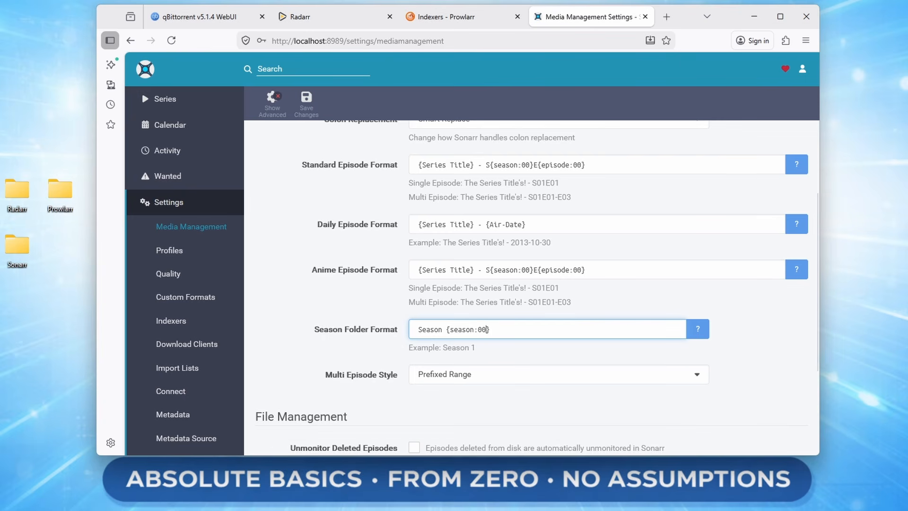
left_click(790, 340)
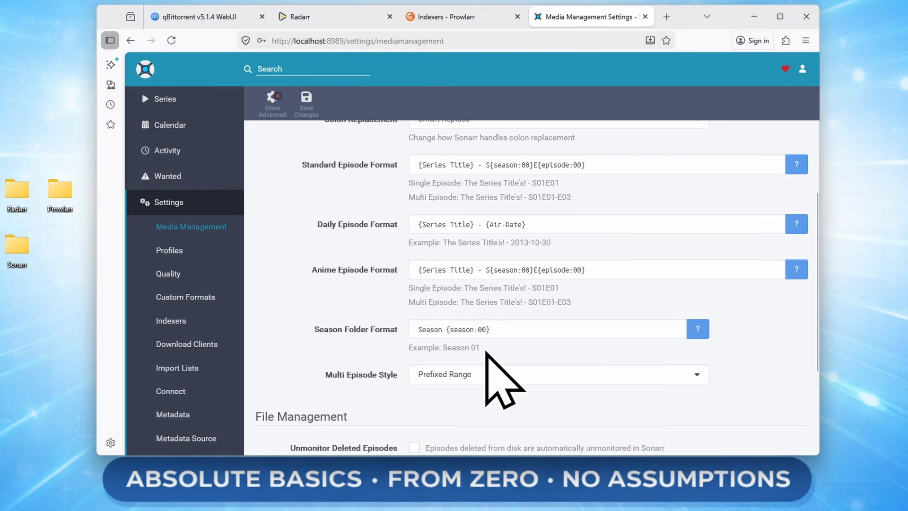
scroll(486, 352, "down", 3)
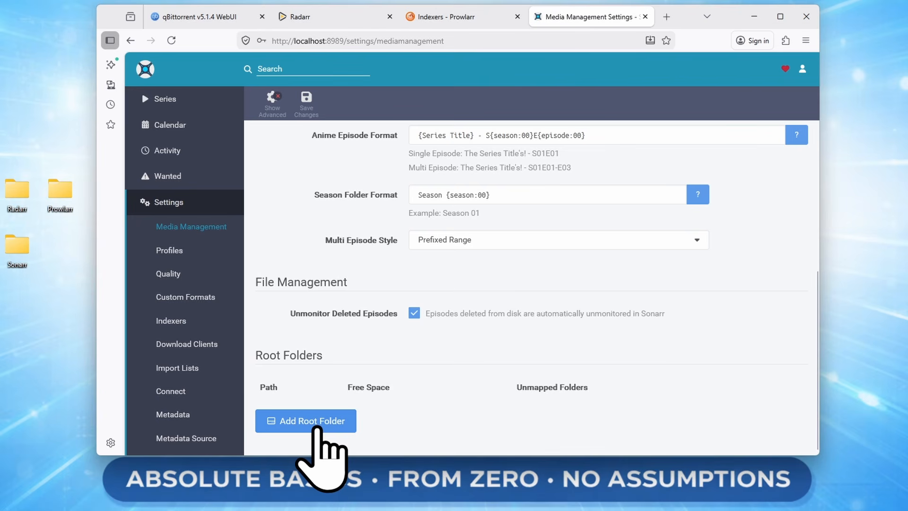
- Add /TV as the series root folder and save the media management settings
left_click(316, 426)
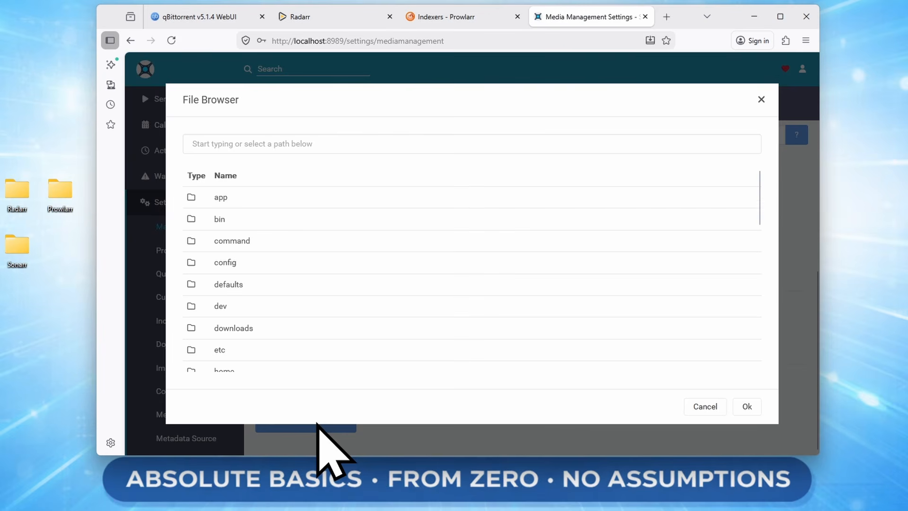
scroll(405, 264, "down", 8)
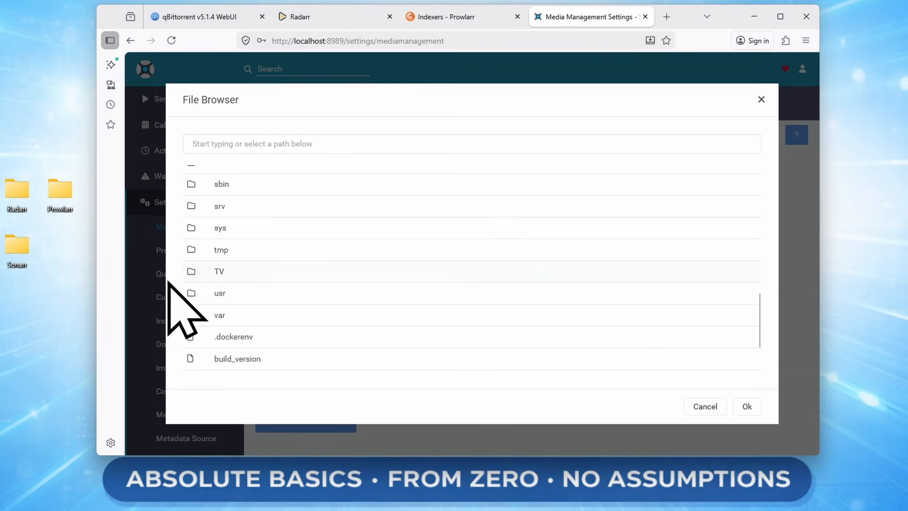
left_click(224, 273)
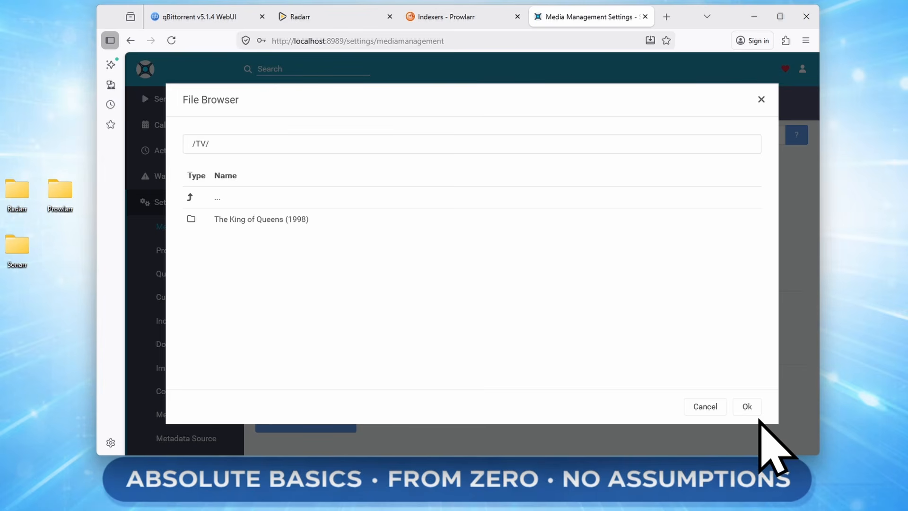
left_click(746, 406)
scroll(456, 375, "down", 1)
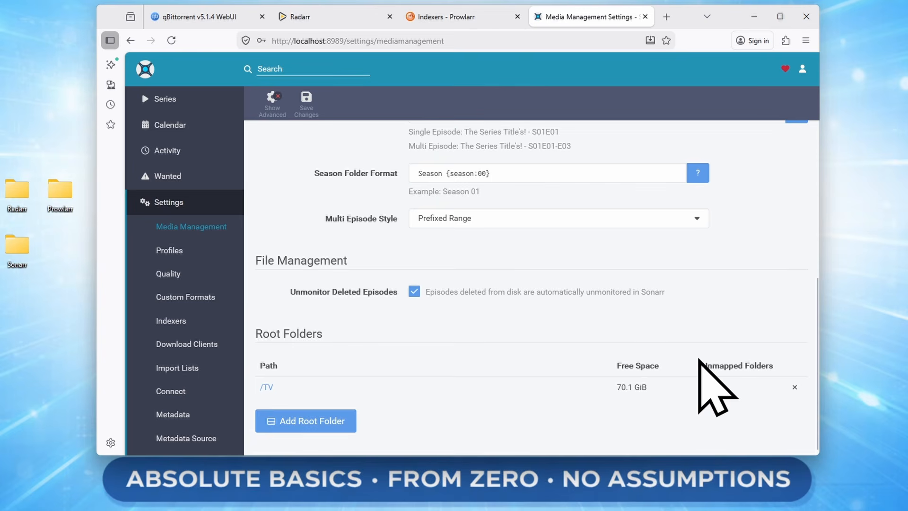
left_click(306, 109)
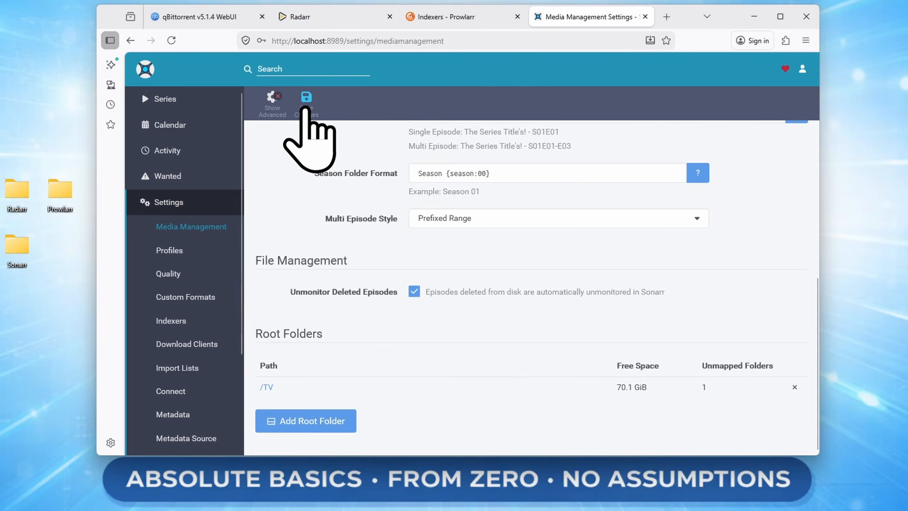
left_click(169, 250)
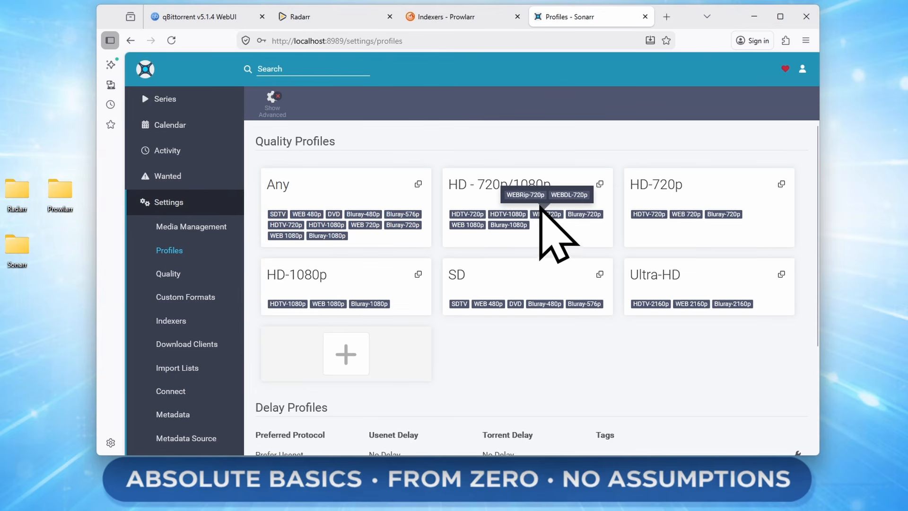
- Let the HD - 720p/1080p profile upgrade until Bluray-1080p, and save it
left_click(508, 222)
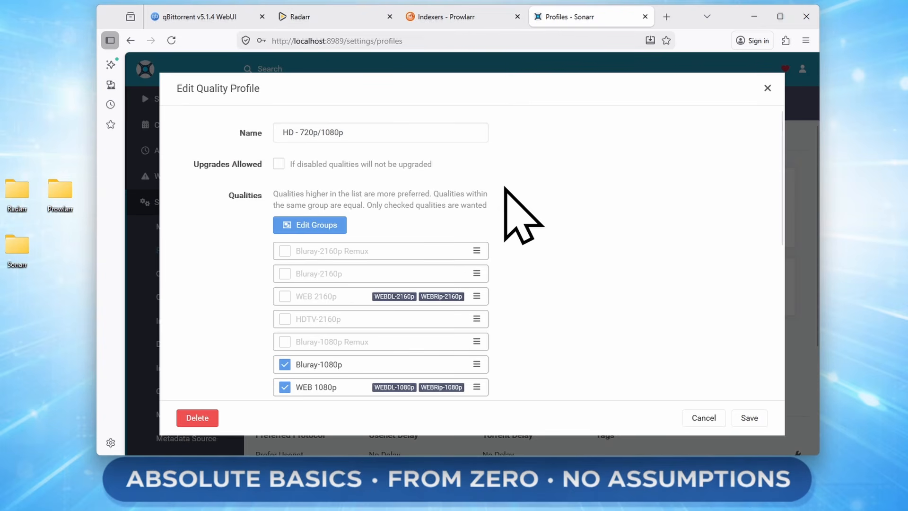
left_click(278, 164)
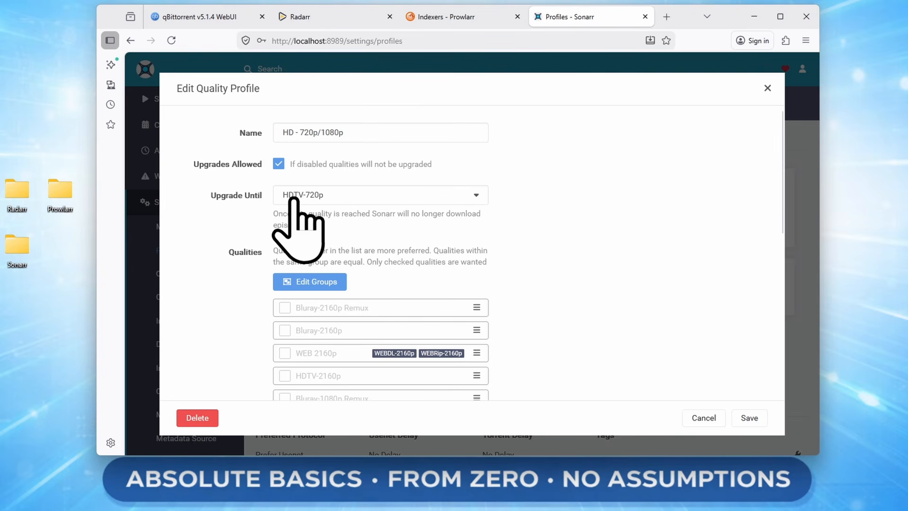
left_click(345, 199)
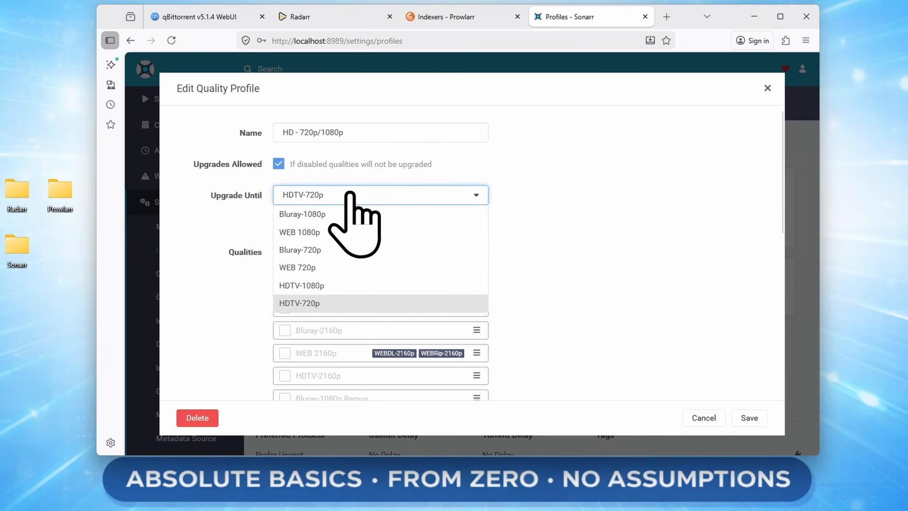
left_click(318, 215)
scroll(547, 232, "down", 2)
scroll(548, 231, "down", 5)
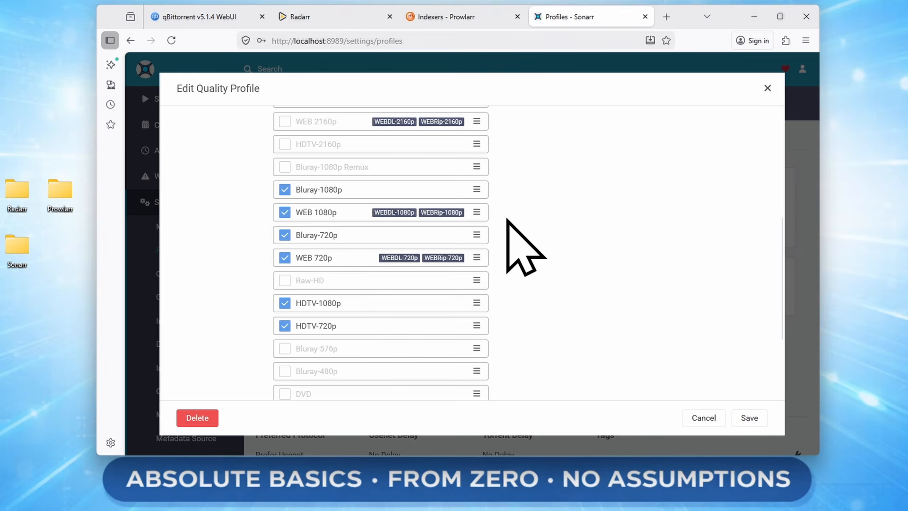
scroll(507, 220, "up", 5)
left_click(750, 420)
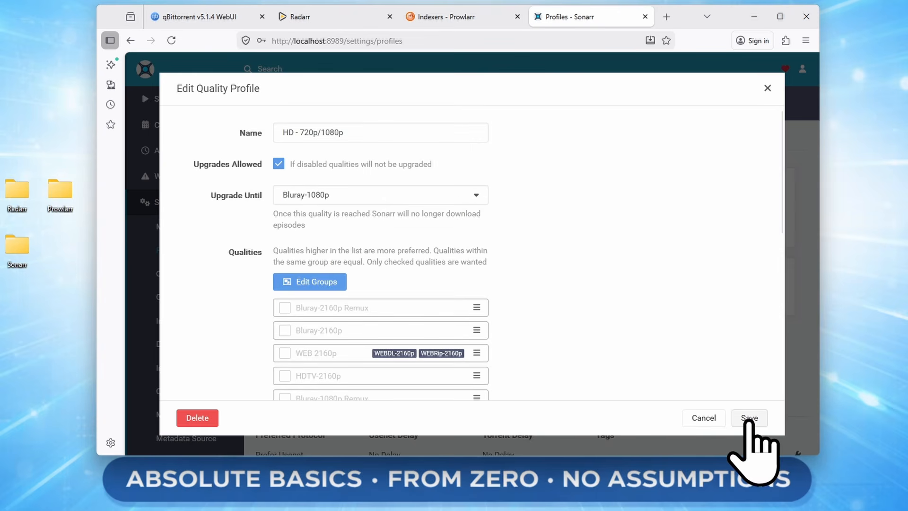
mouse_move(467, 220)
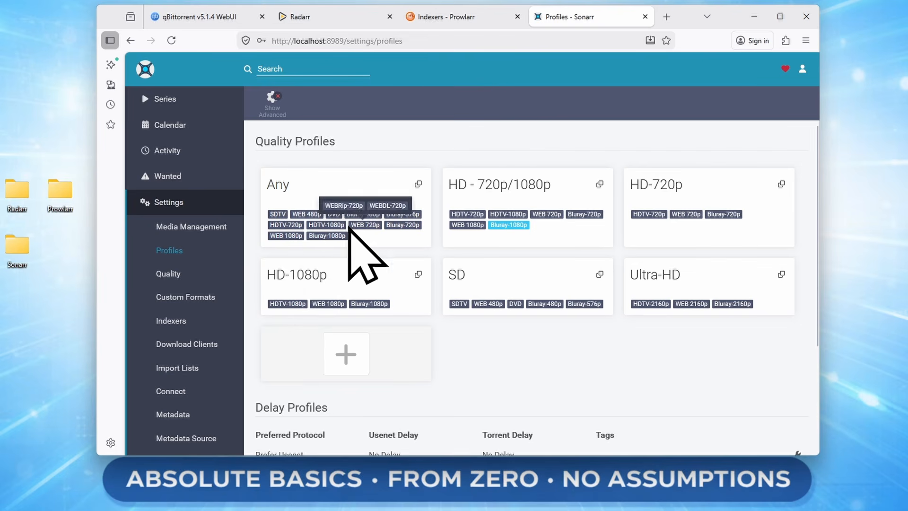
- Set Bluray-1080p sizes to 3.3 GiB/h preferred and 8.3 GiB/h maximum, and save
scroll(369, 259, "down", 3)
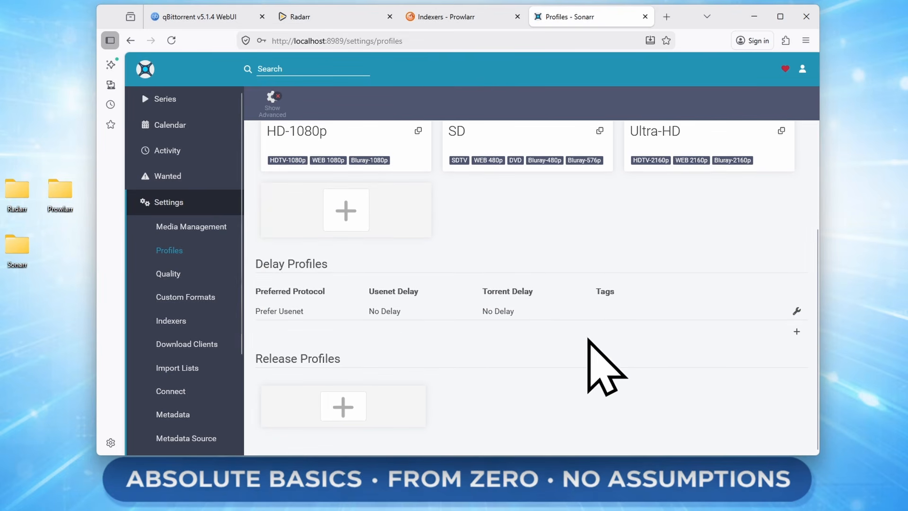
left_click(166, 274)
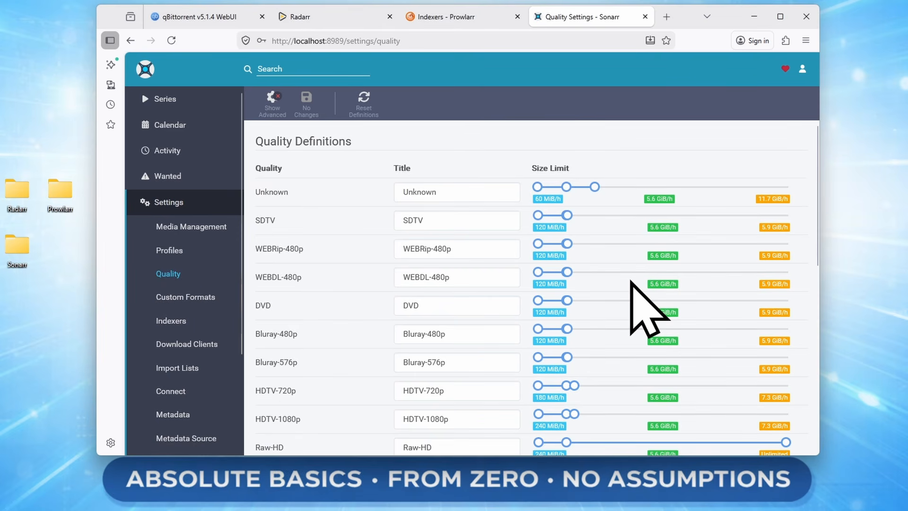
scroll(648, 308, "down", 2)
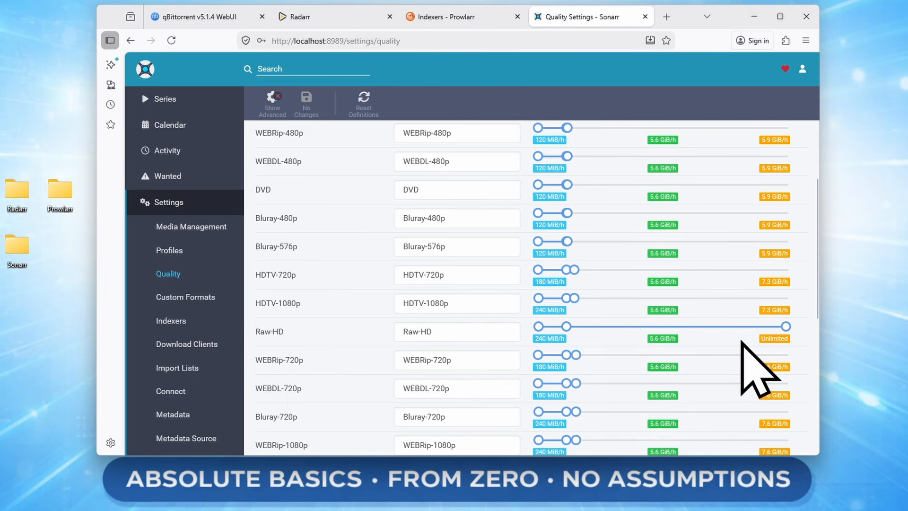
scroll(754, 373, "down", 2)
scroll(754, 374, "down", 3)
scroll(753, 374, "up", 1)
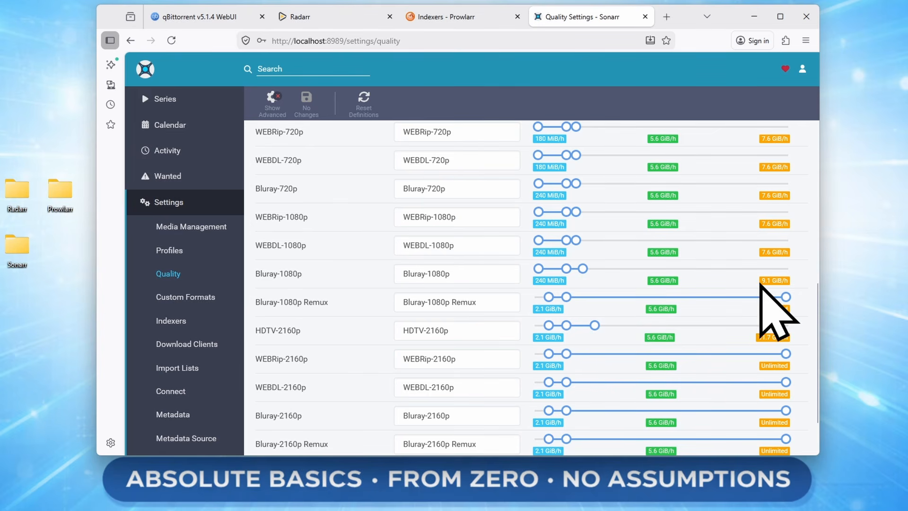
mouse_move(583, 270)
left_mouse_down()
mouse_move(714, 272)
mouse_move(579, 271)
left_mouse_up()
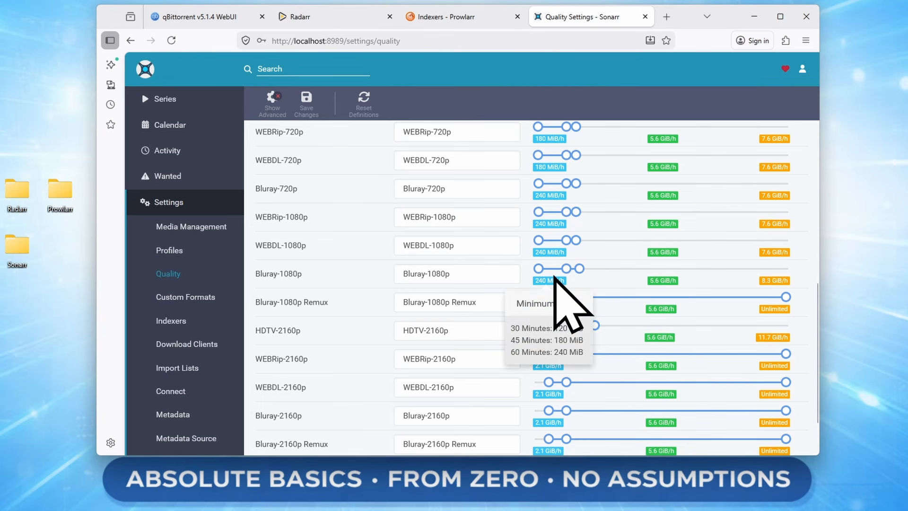
mouse_move(663, 281)
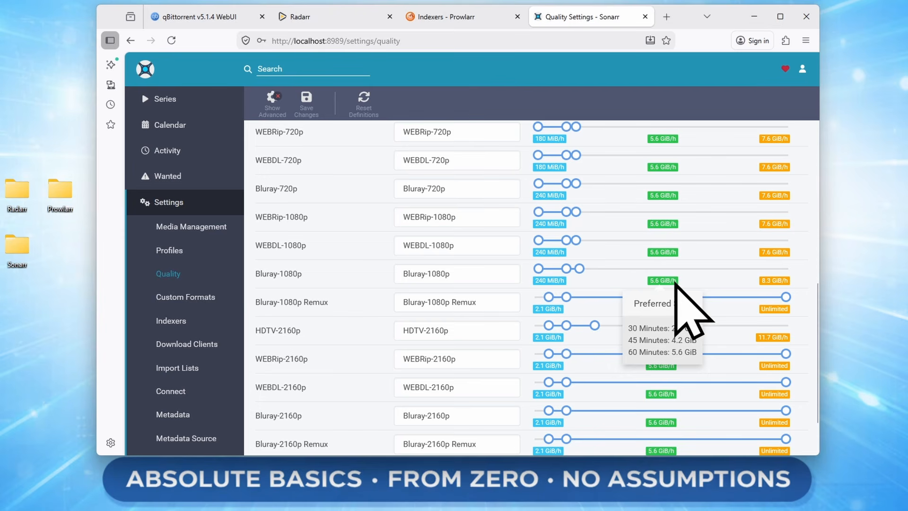
left_click_drag(566, 268, 560, 269)
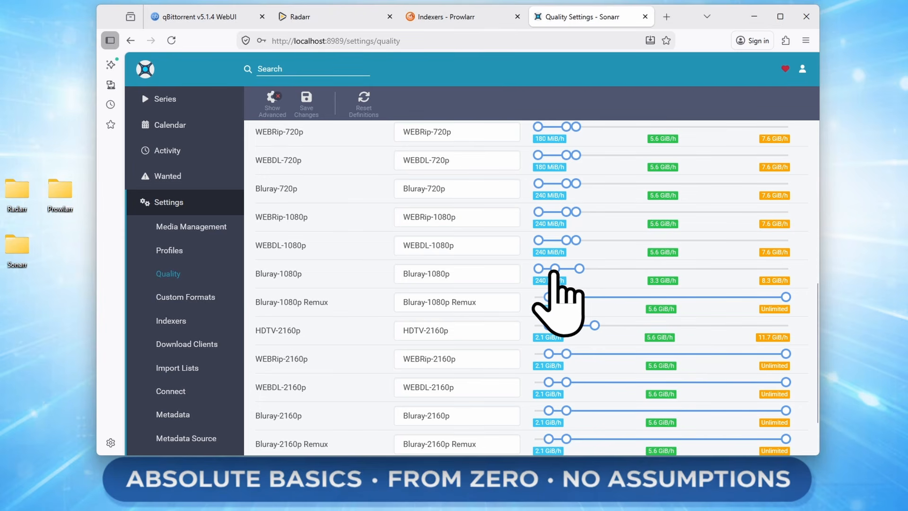
mouse_move(546, 282)
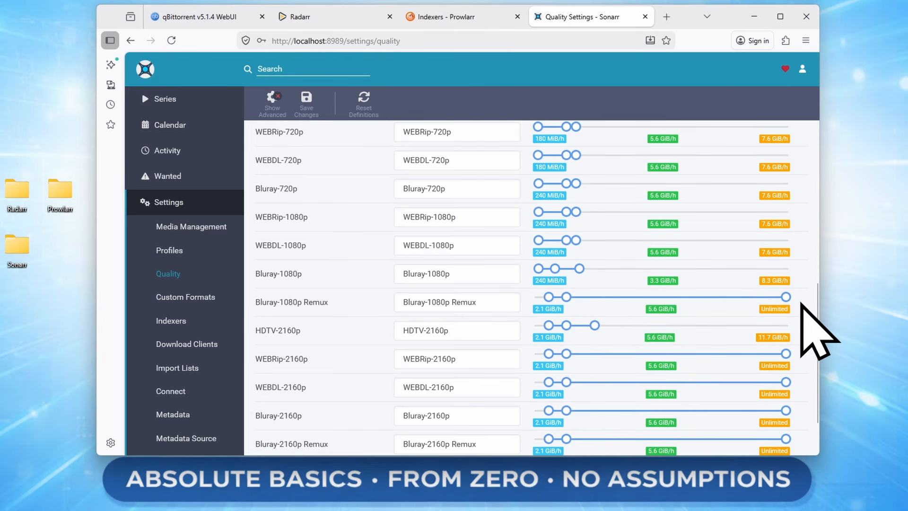
mouse_move(775, 309)
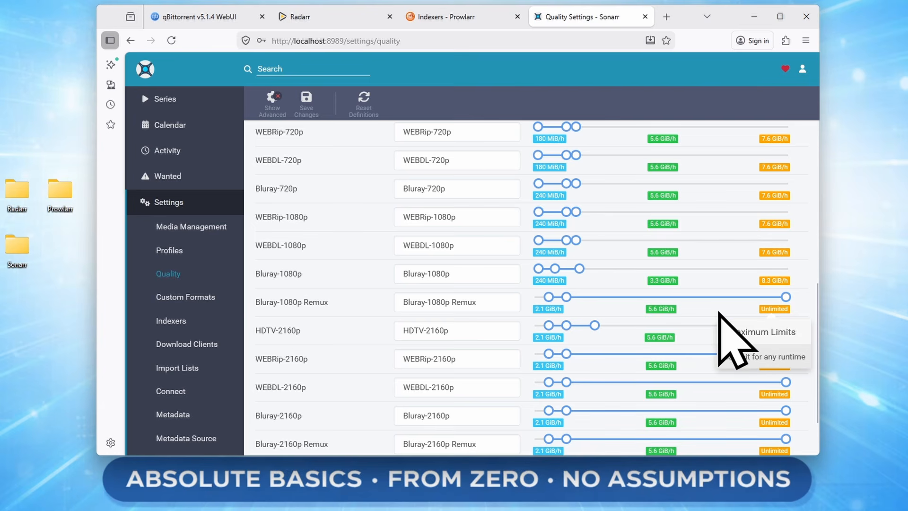
left_click(308, 103)
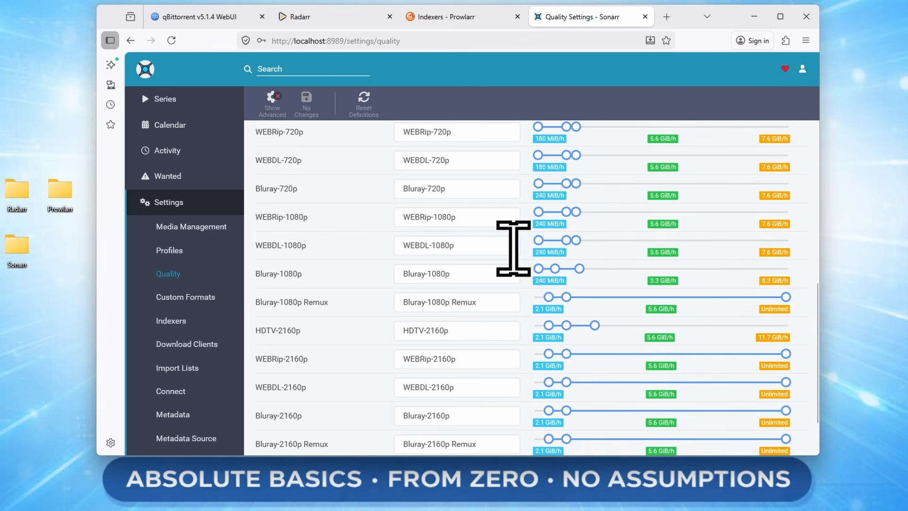
left_click(208, 298)
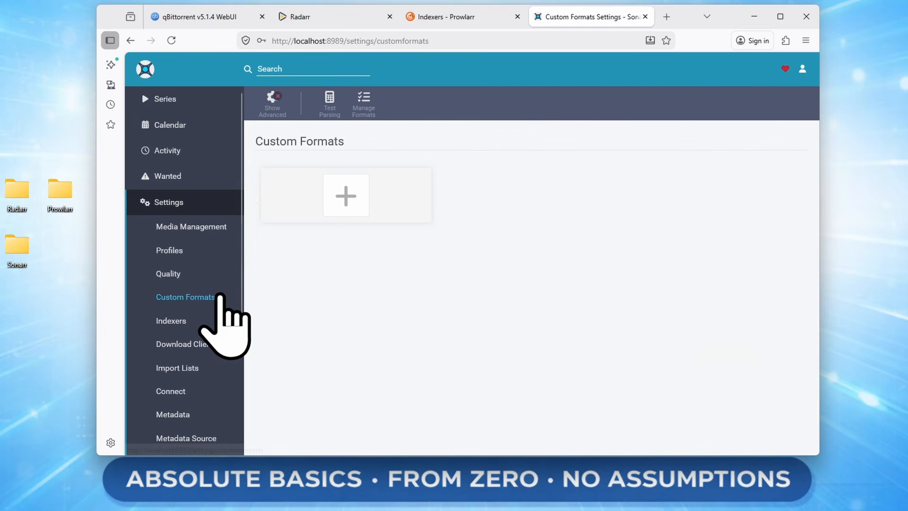
- Move through the Indexers settings to the empty Download Clients page
left_click(203, 321)
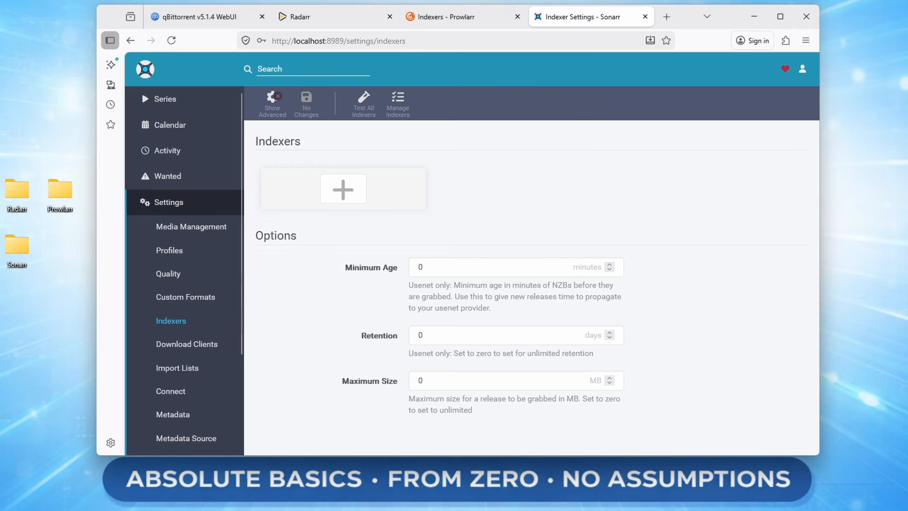
left_click(207, 344)
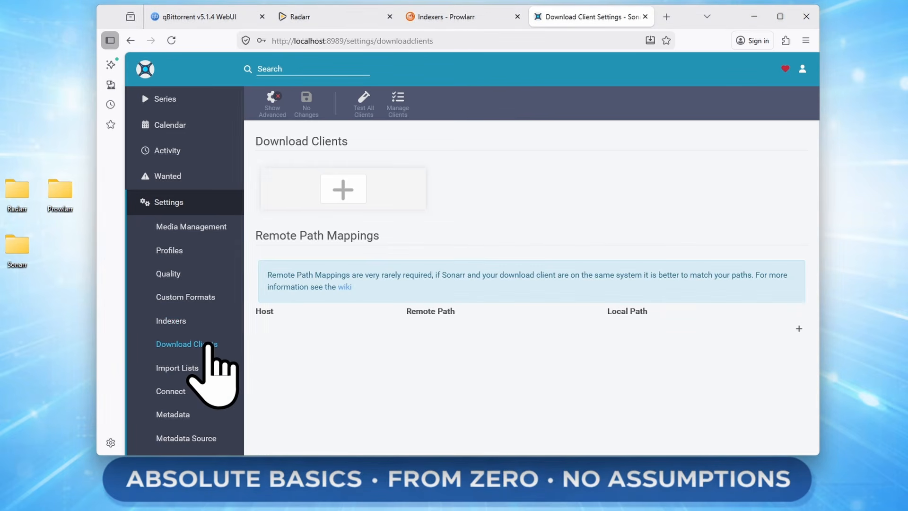
- Add a qBittorrent download client with the username, password and category Sonarr
left_click(339, 184)
scroll(695, 302, "down", 5)
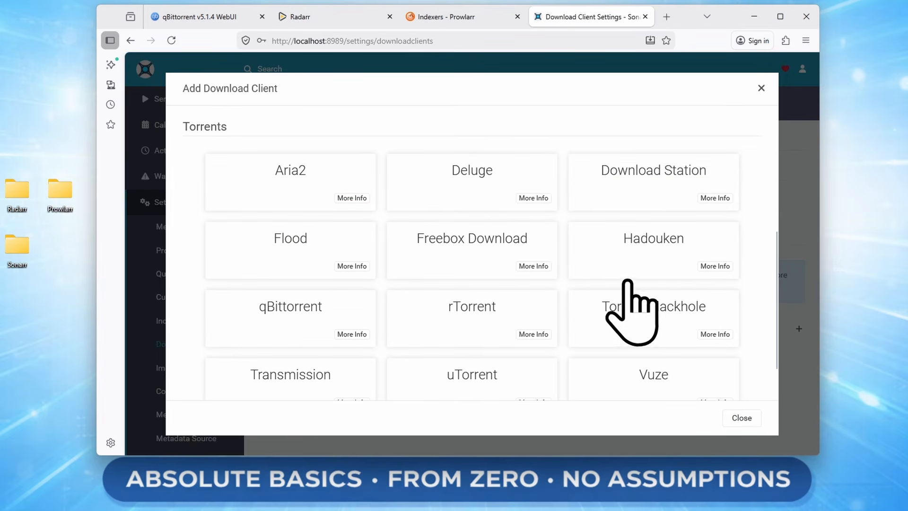
left_click(286, 312)
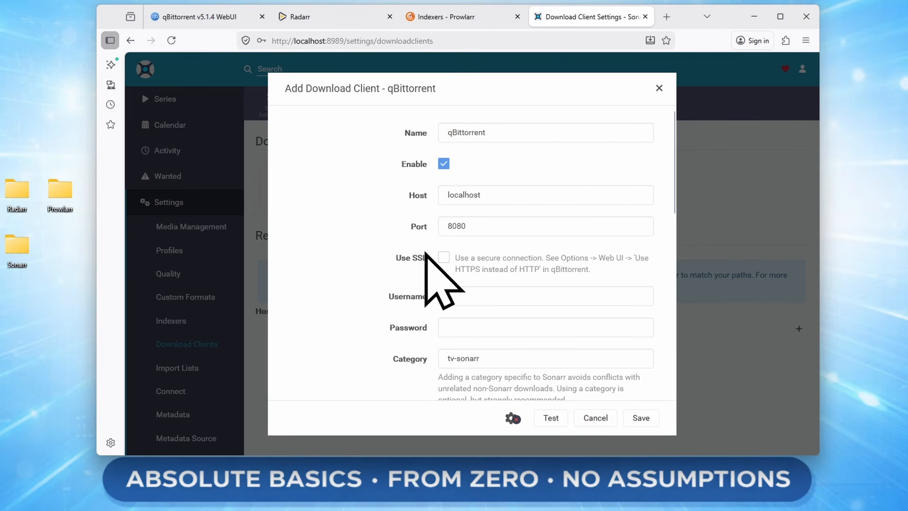
left_click(455, 296)
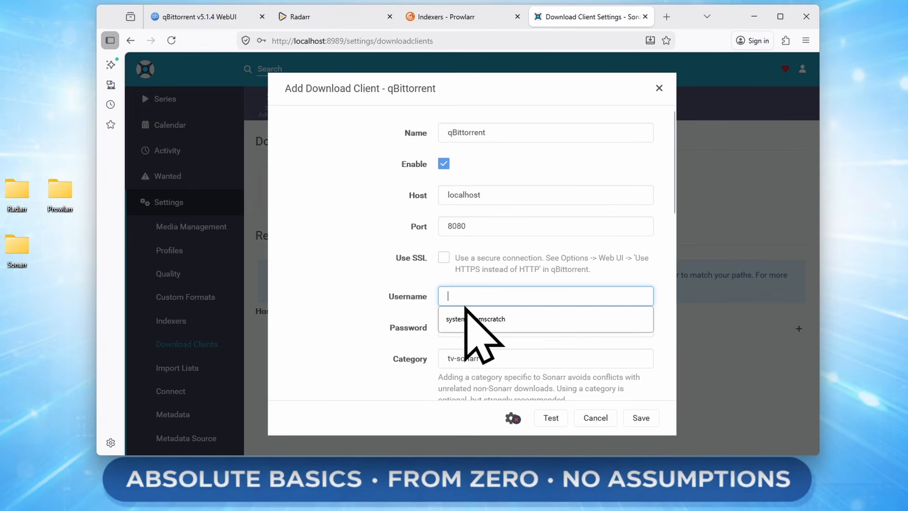
type("qbittorrent")
key("Tab")
scroll(392, 256, "down", 3)
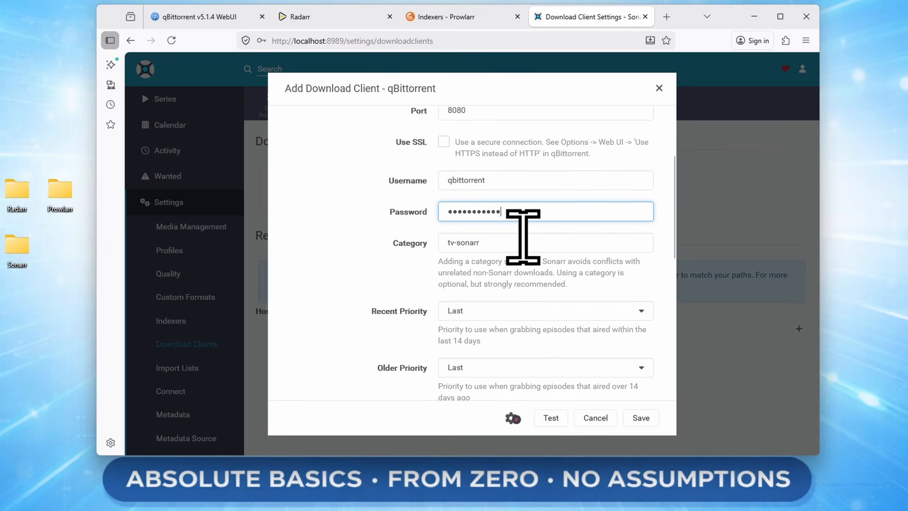
key("Tab")
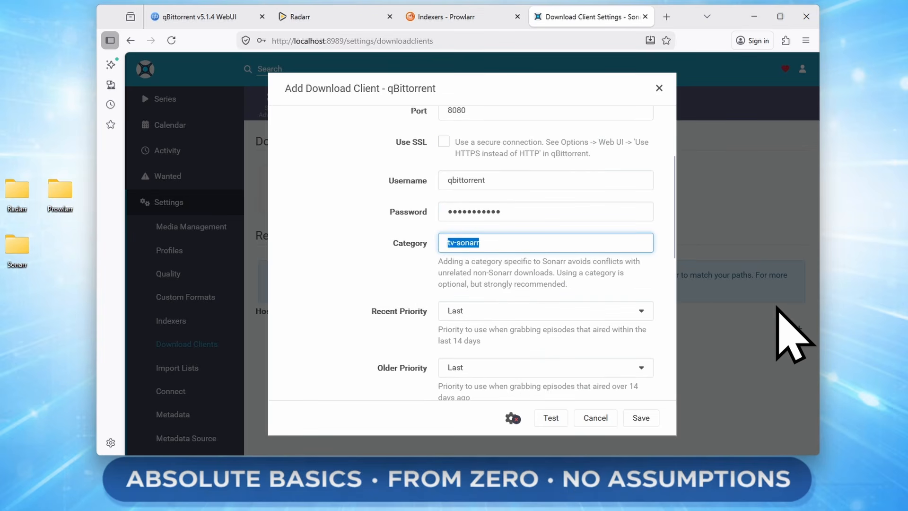
type("S")
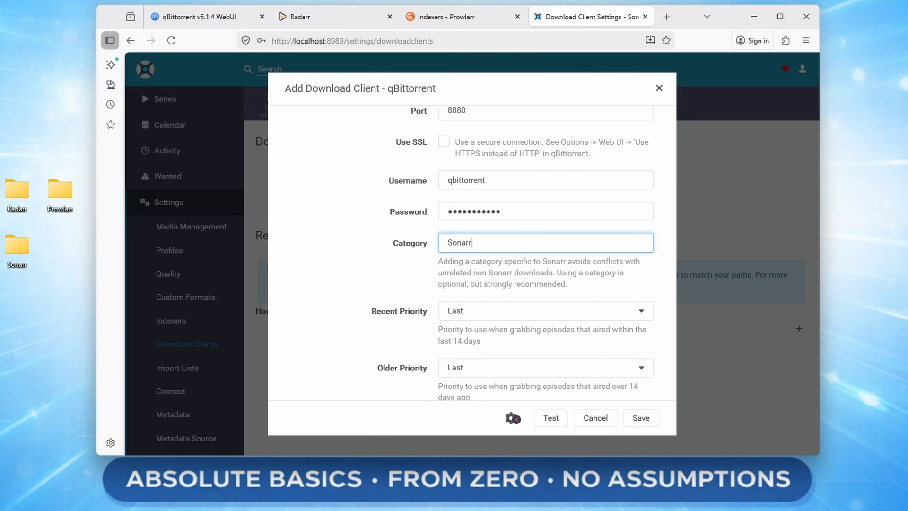
- Open the QbitTorrent folder on the desktop and look inside its Completed folder
left_click(0, 211)
double_click(1, 211)
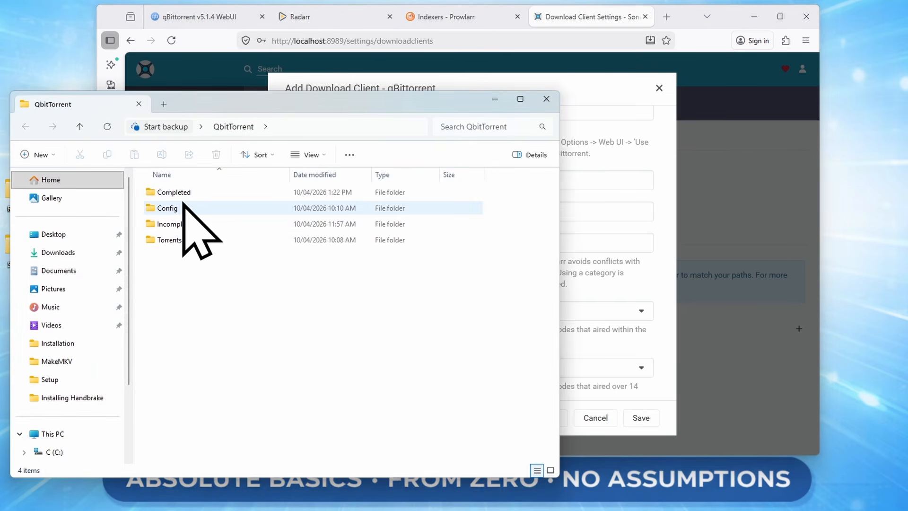
left_click_drag(312, 104, 425, 104)
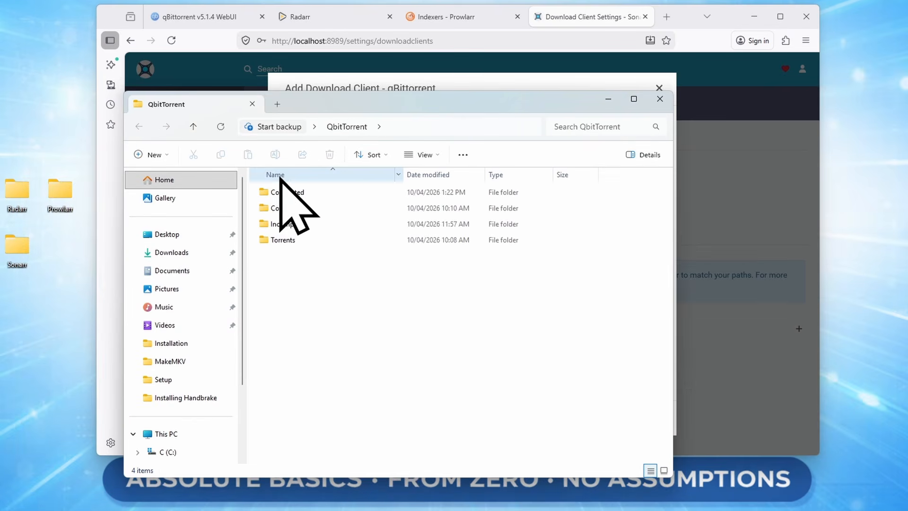
double_click(303, 192)
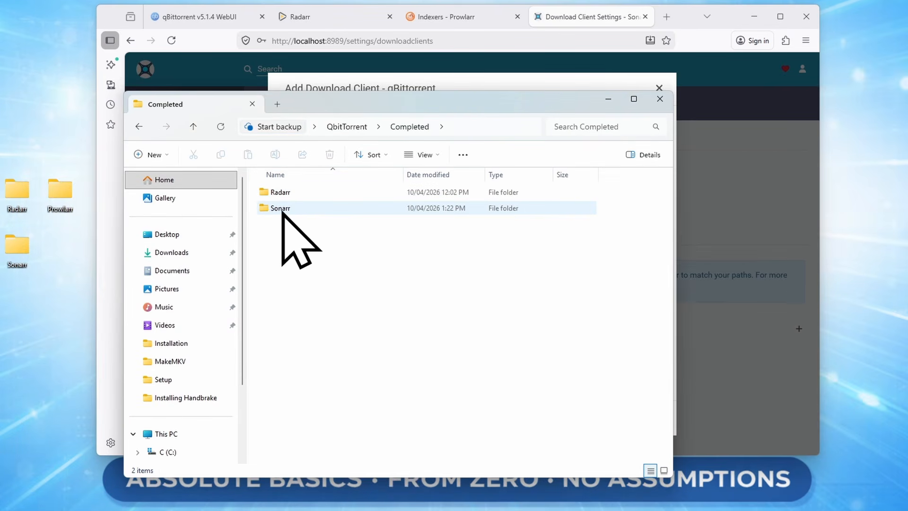
- Close the folder window and set the client's Initial State to Force Started
left_click(670, 108)
scroll(454, 227, "down", 2)
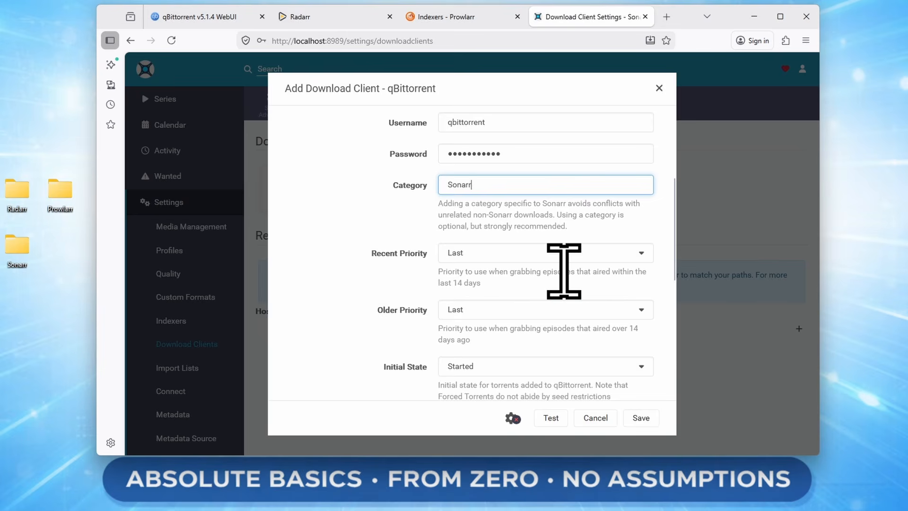
scroll(564, 271, "down", 2)
left_click(494, 310)
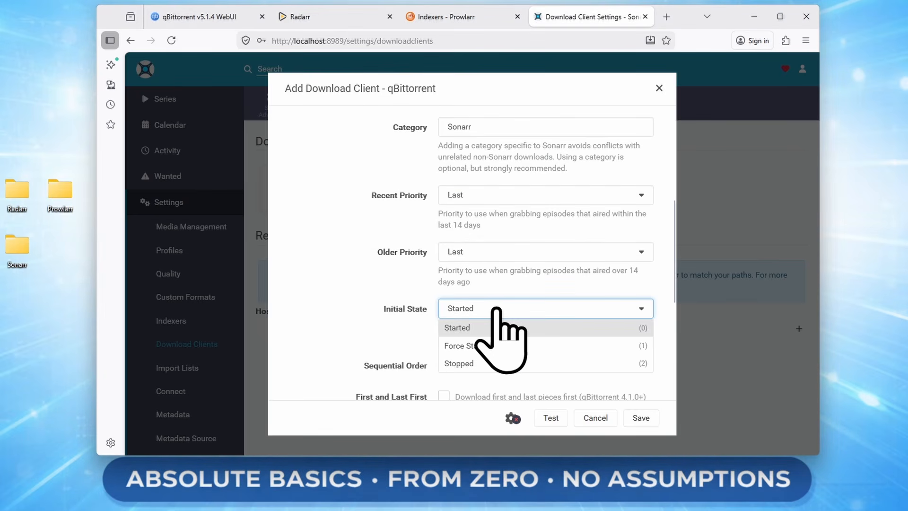
left_click(492, 344)
scroll(567, 355, "down", 4)
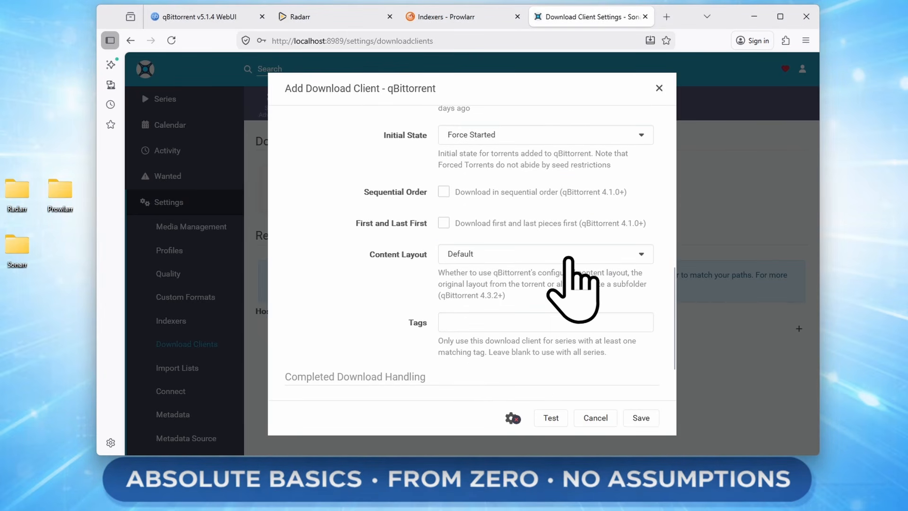
scroll(603, 333, "down", 2)
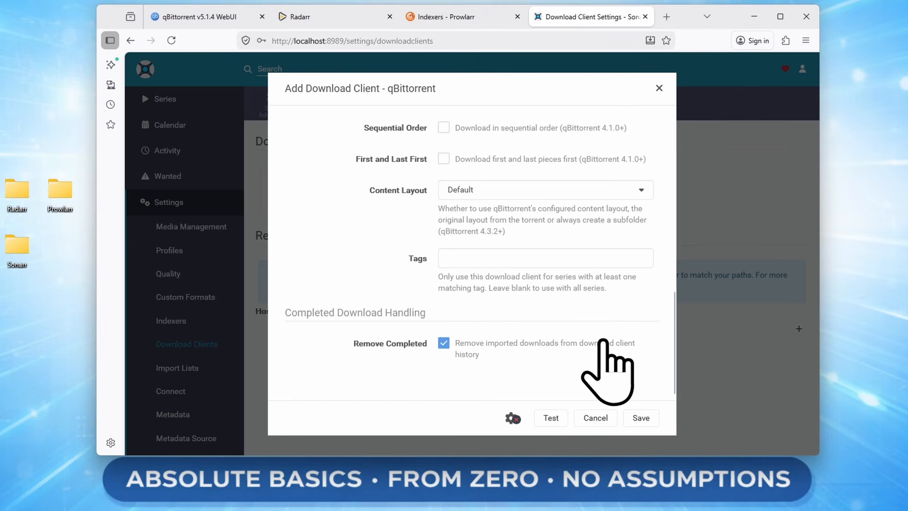
scroll(473, 307, "up", 10)
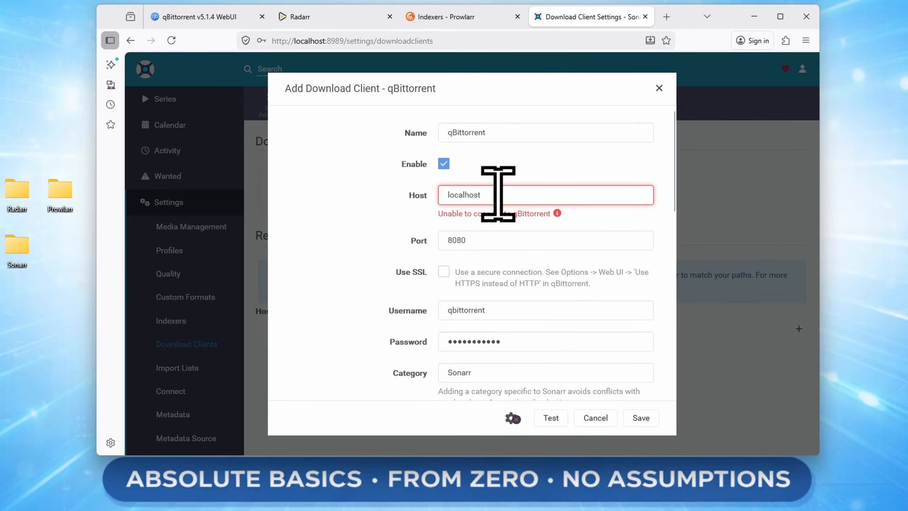
- Clear the localhost Host value, test the qBittorrent connection, and save the client
left_click_drag(495, 195, 444, 193)
key("BackSpace")
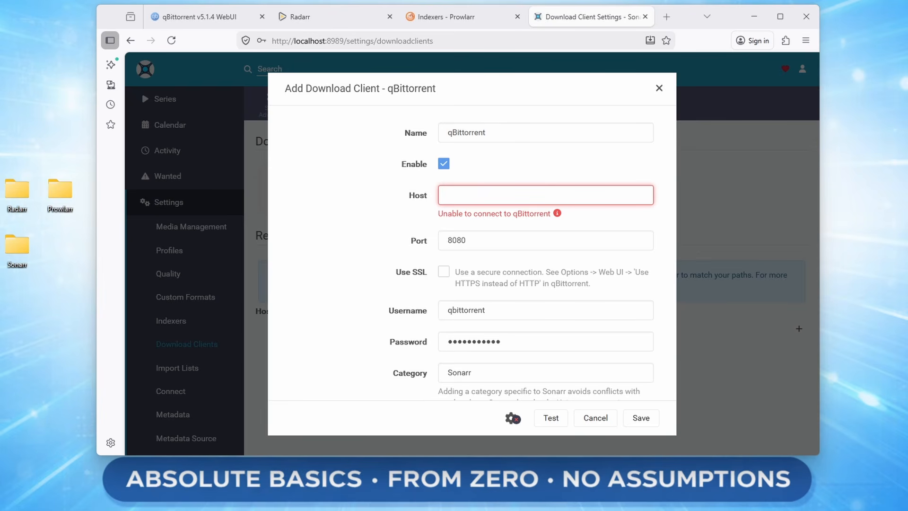
left_click(448, 195)
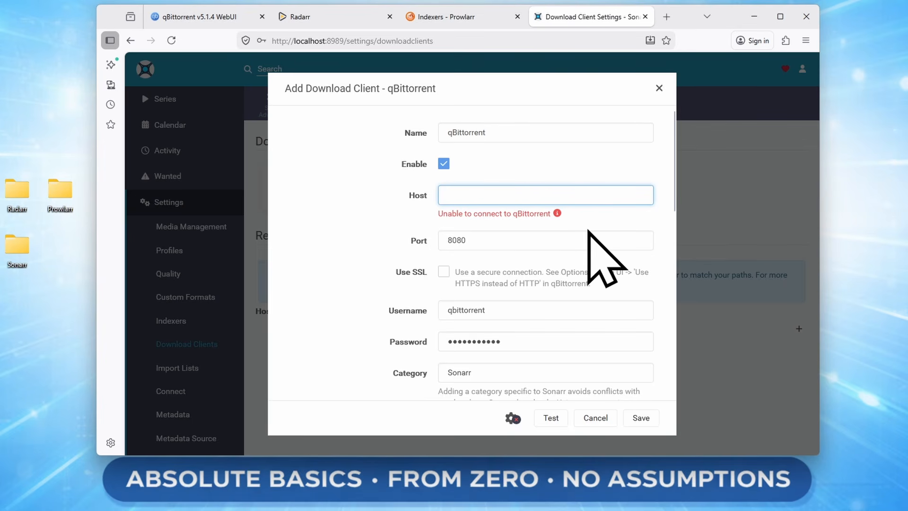
left_click(549, 421)
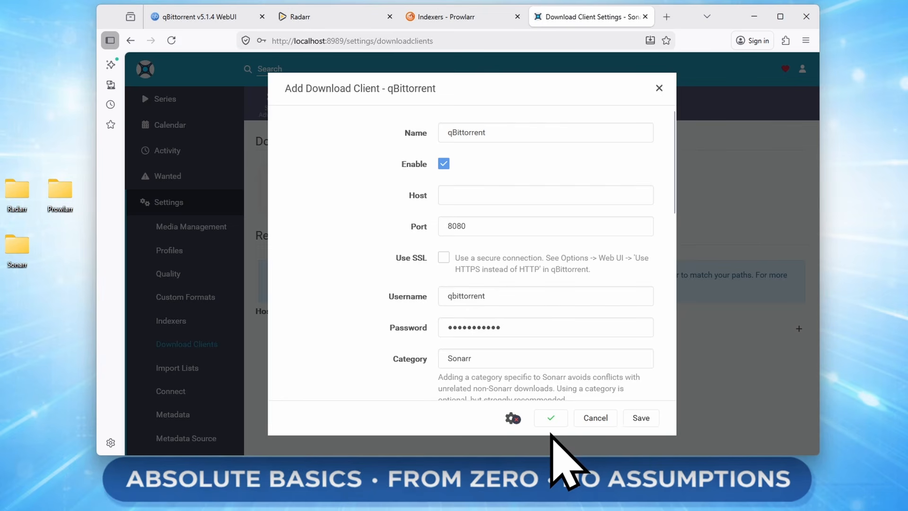
left_click(641, 418)
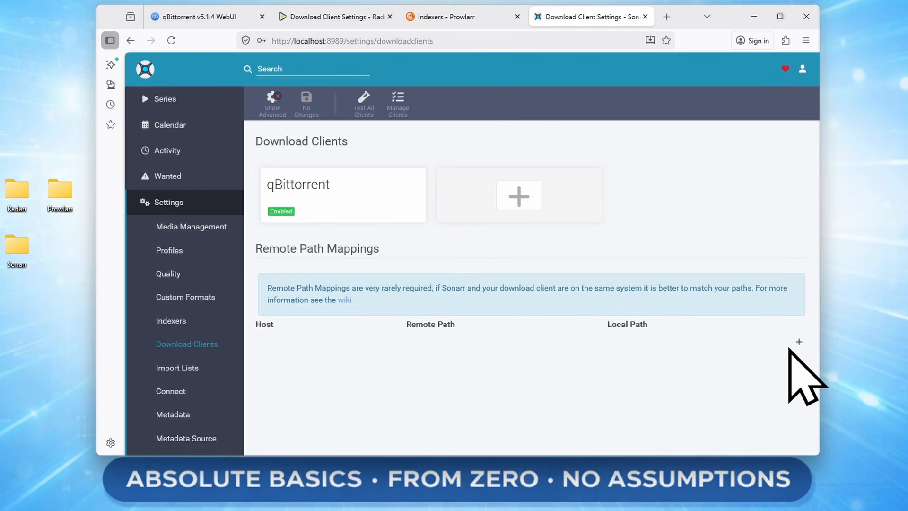
- Map remote path /downloads/Sonarr/ to local path /downloads/ and save the mapping
left_click(798, 342)
left_click(630, 176)
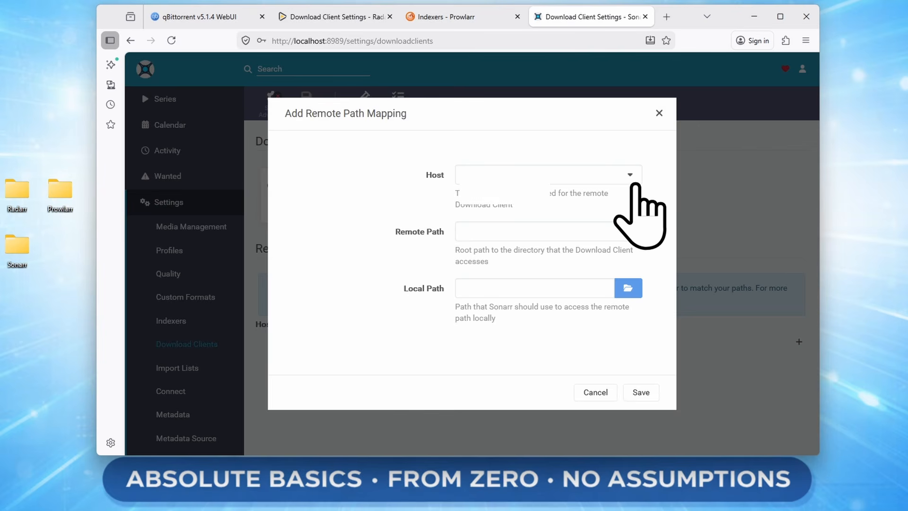
left_click(631, 175)
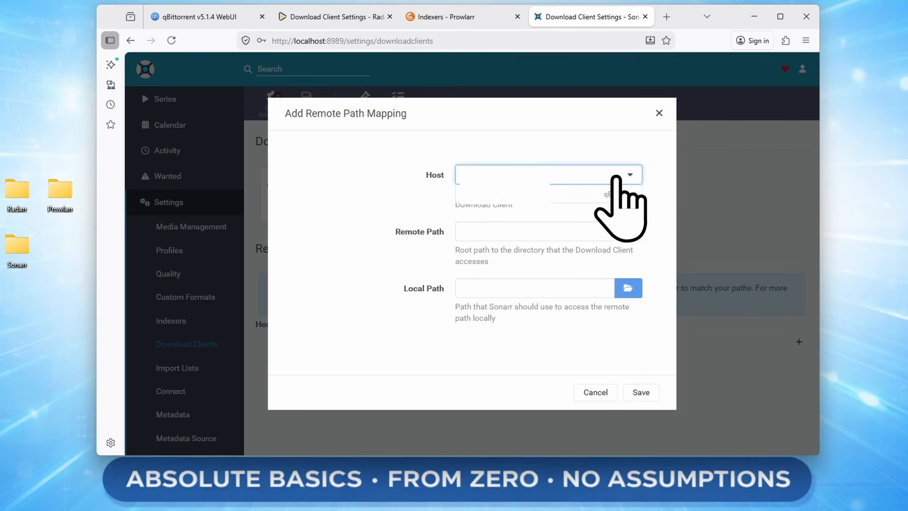
left_click(541, 230)
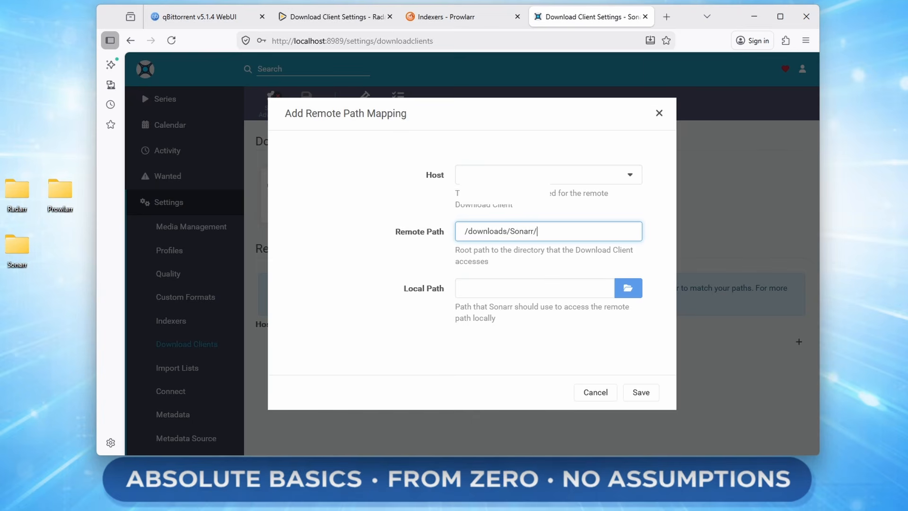
left_click(628, 288)
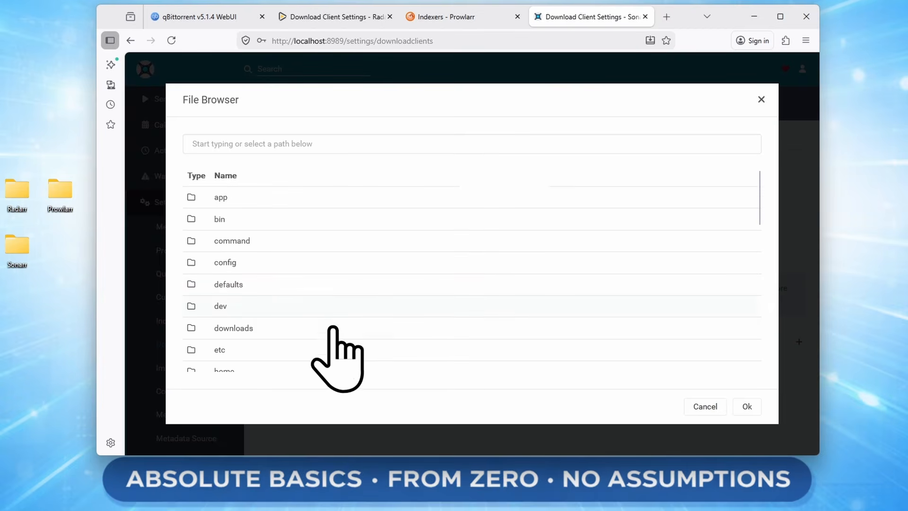
left_click(265, 327)
left_click(747, 406)
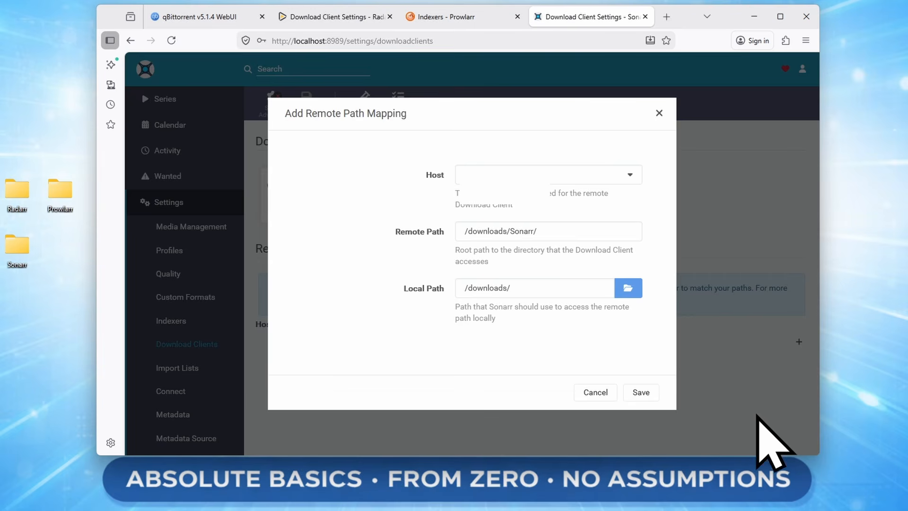
left_click(640, 392)
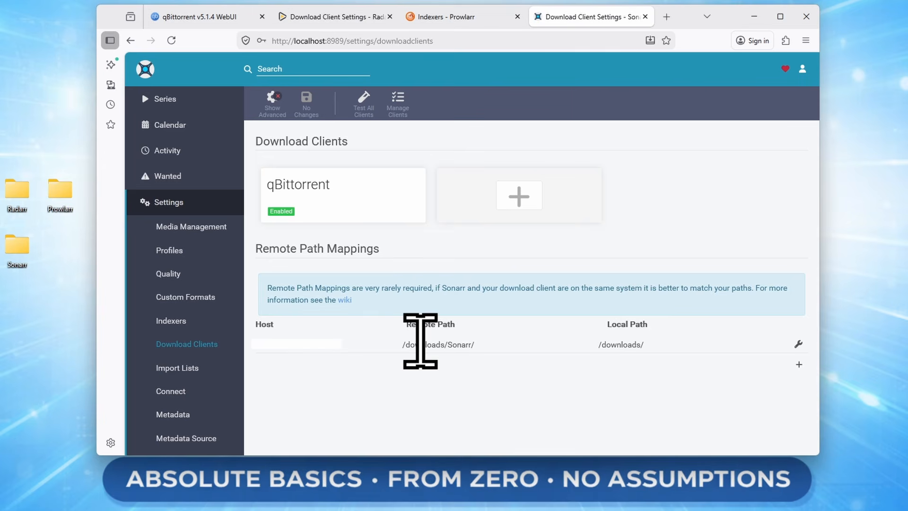
- Go to Sonarr's General settings and scroll to the Security section with the API key
scroll(189, 291, "down", 3)
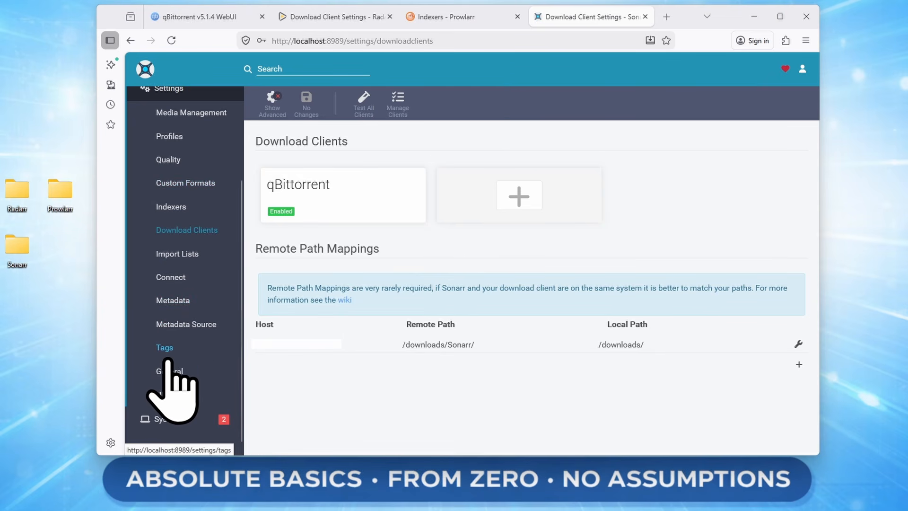
left_click(179, 369)
scroll(725, 284, "down", 5)
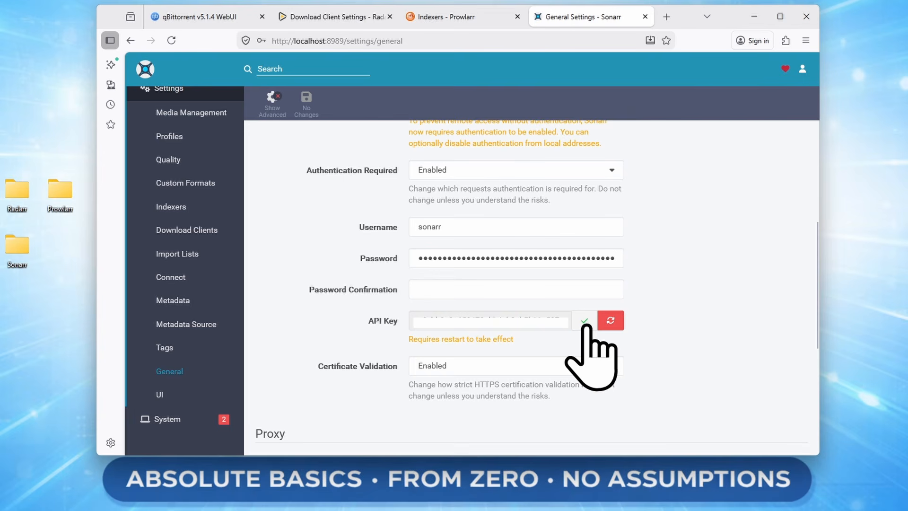
- In Prowlarr's Settings > Apps, start adding Sonarr as a new application
left_click(454, 23)
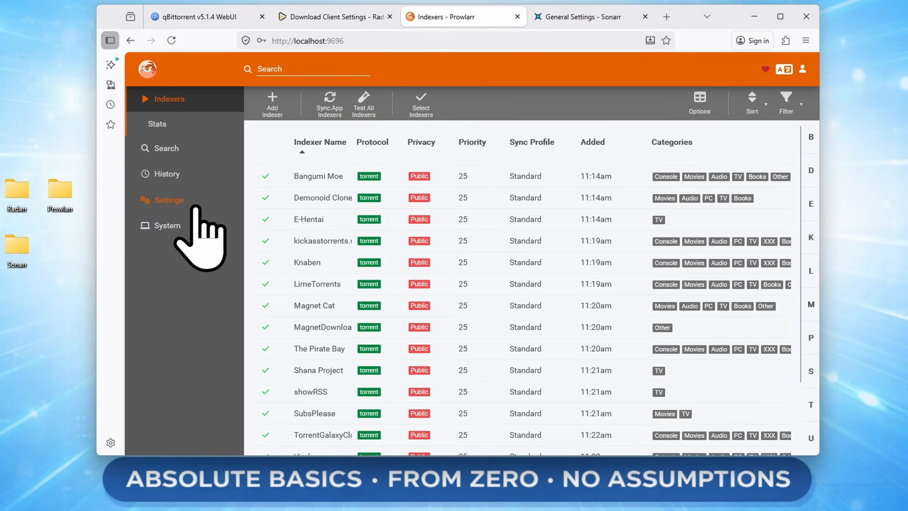
left_click(182, 201)
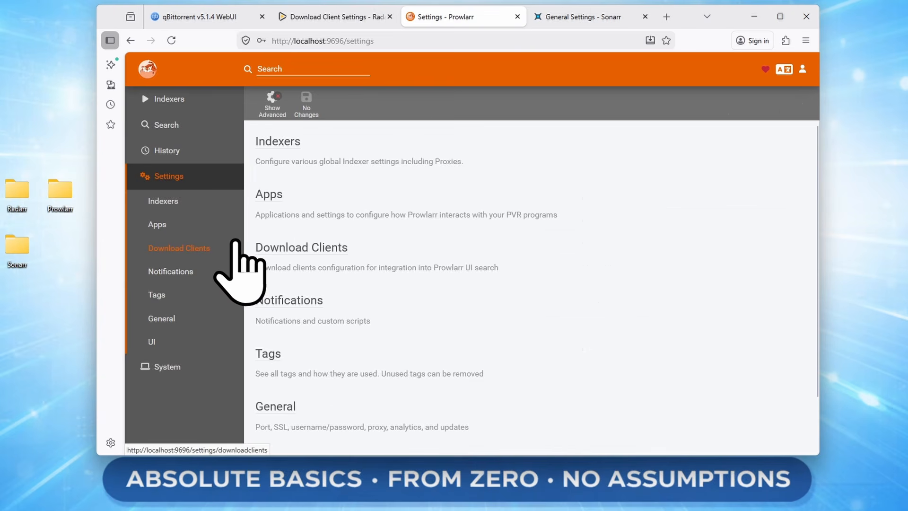
left_click(159, 224)
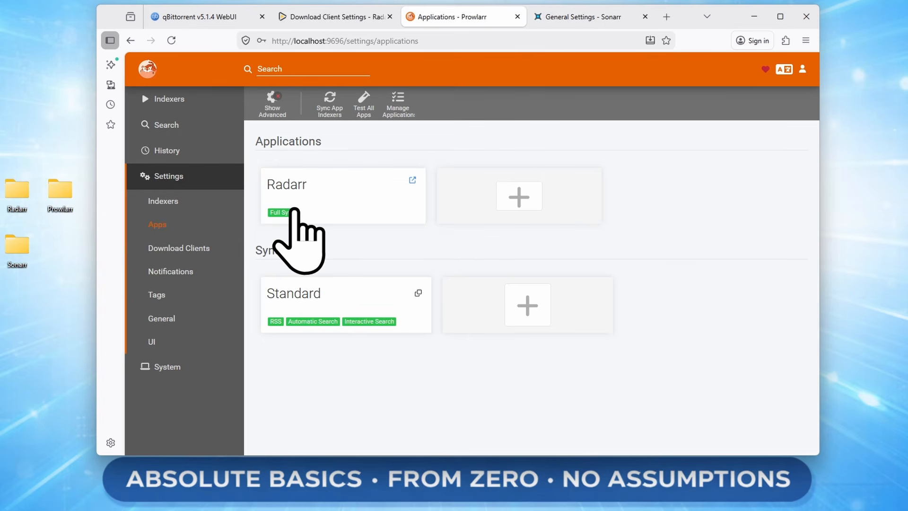
left_click(519, 198)
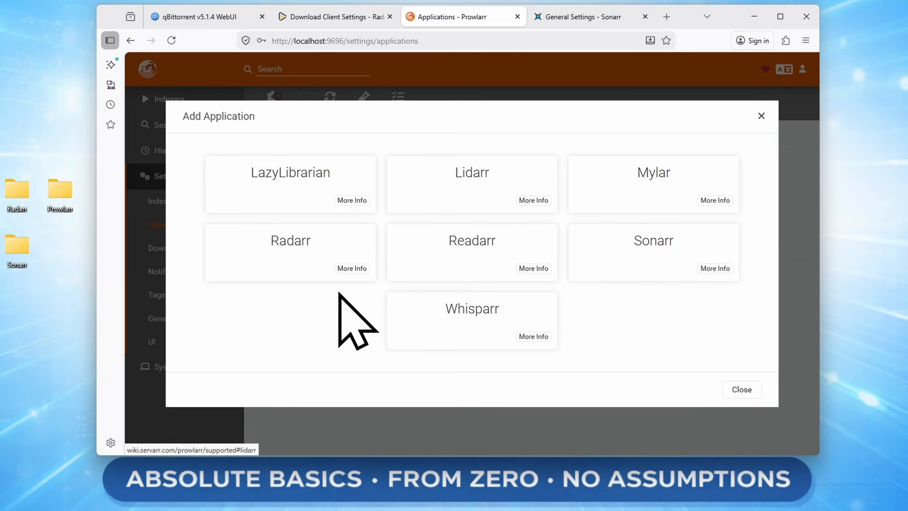
left_click(670, 256)
- Paste Sonarr's API key, fix the Prowlarr and Sonarr server addresses, test, and save
scroll(506, 365, "down", 3)
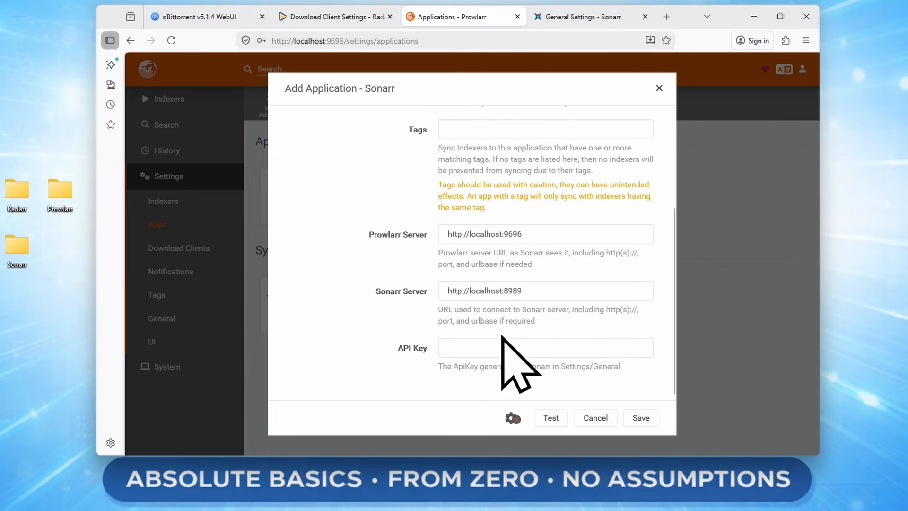
left_click(487, 348)
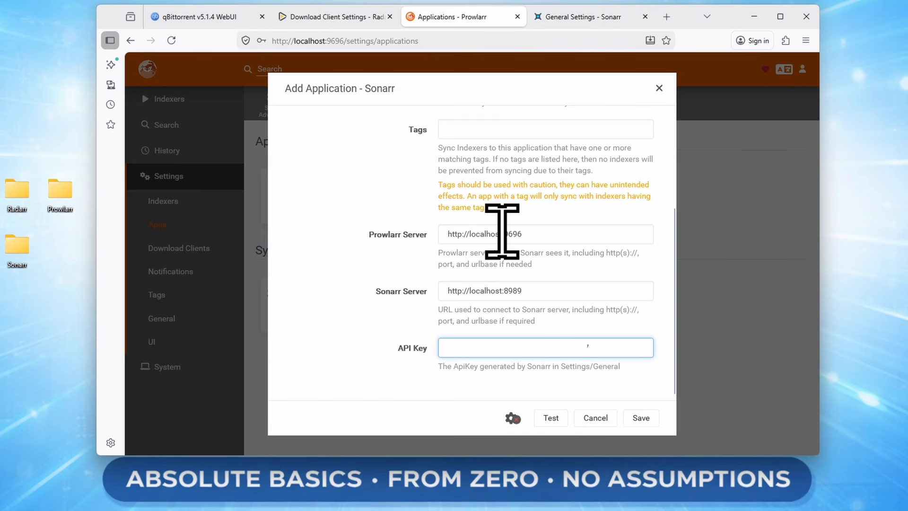
left_click_drag(502, 233, 472, 230)
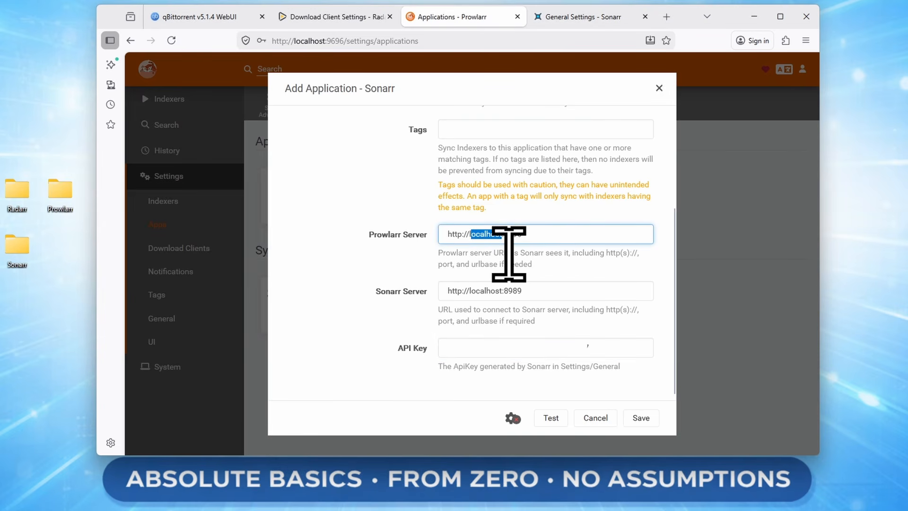
key("BackSpace")
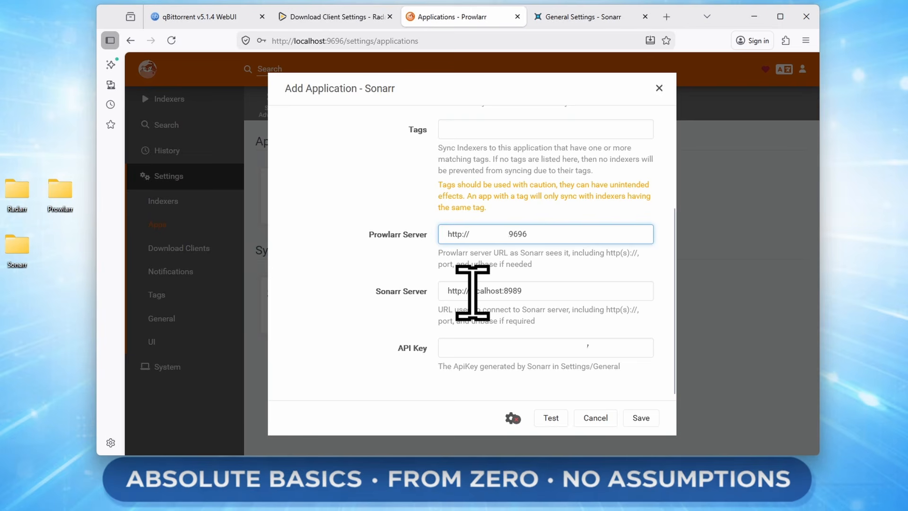
left_click_drag(472, 291, 499, 292)
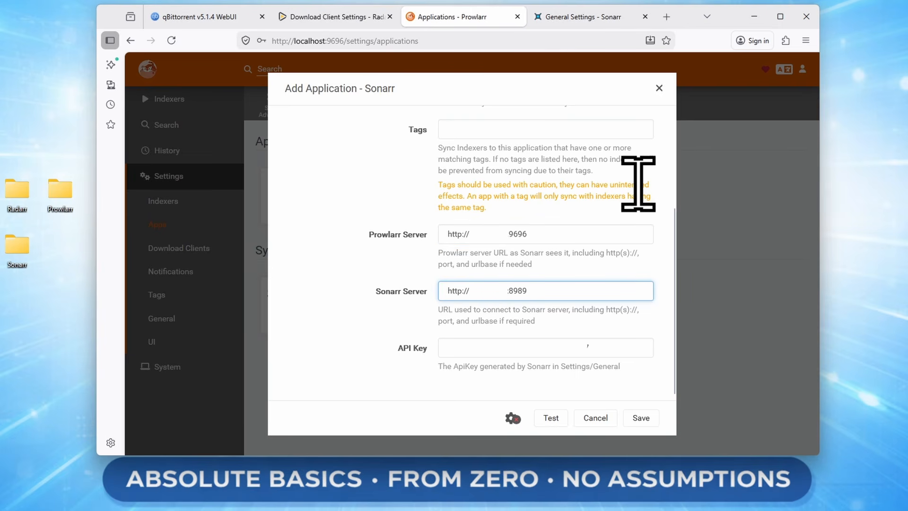
left_click(549, 421)
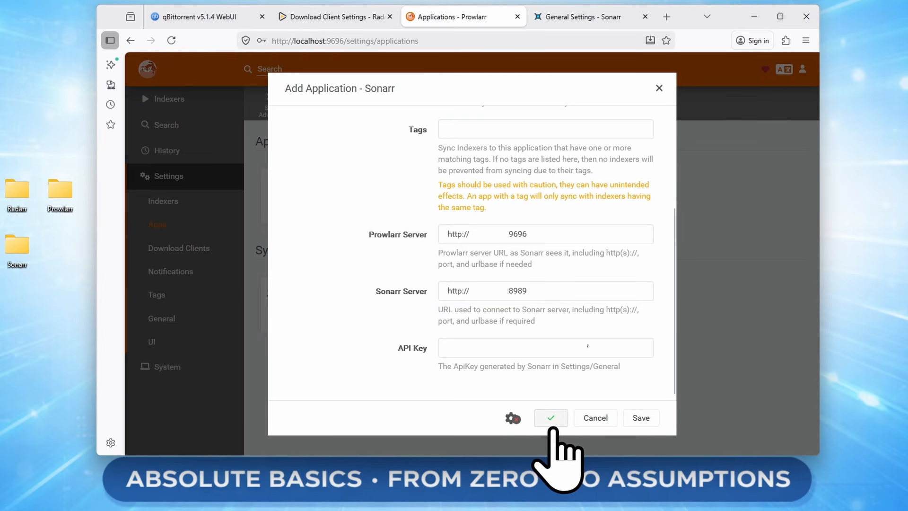
left_click(642, 417)
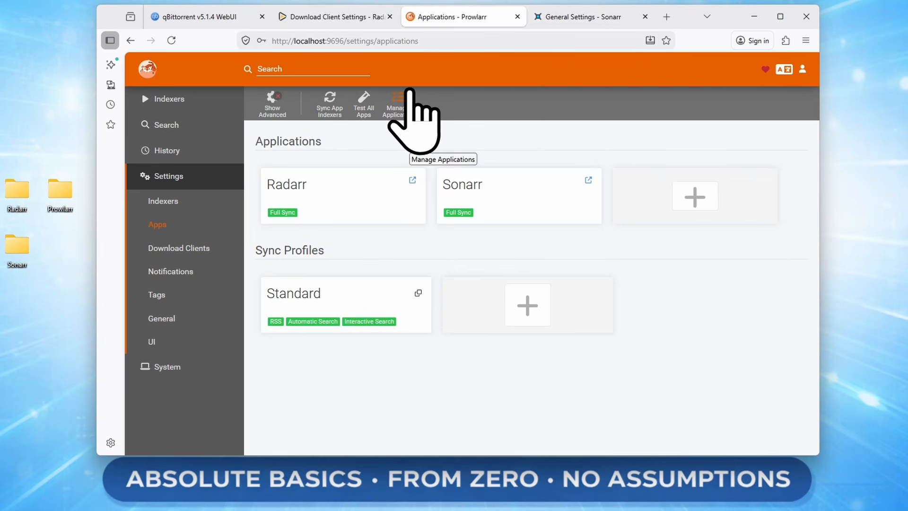
- Search Sonarr's Add New series for Breaking Bad and choose the 2008 result
left_click(599, 16)
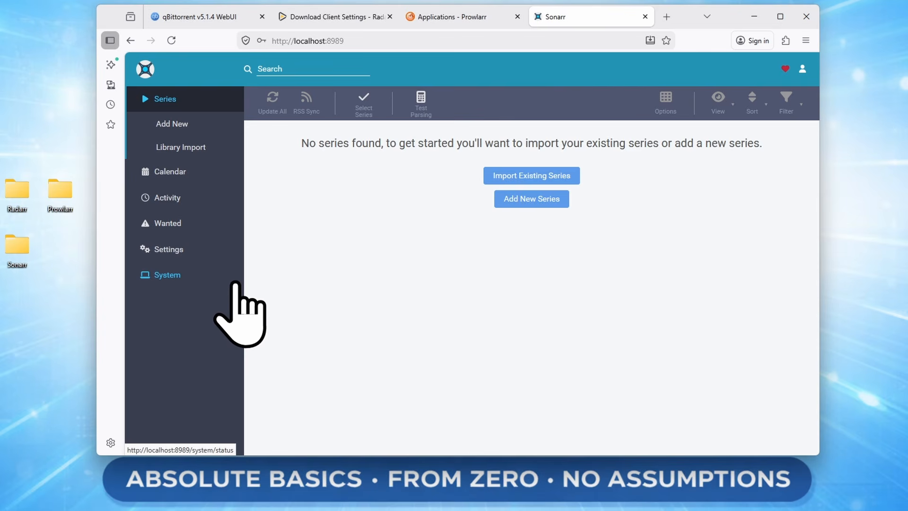
left_click(190, 134)
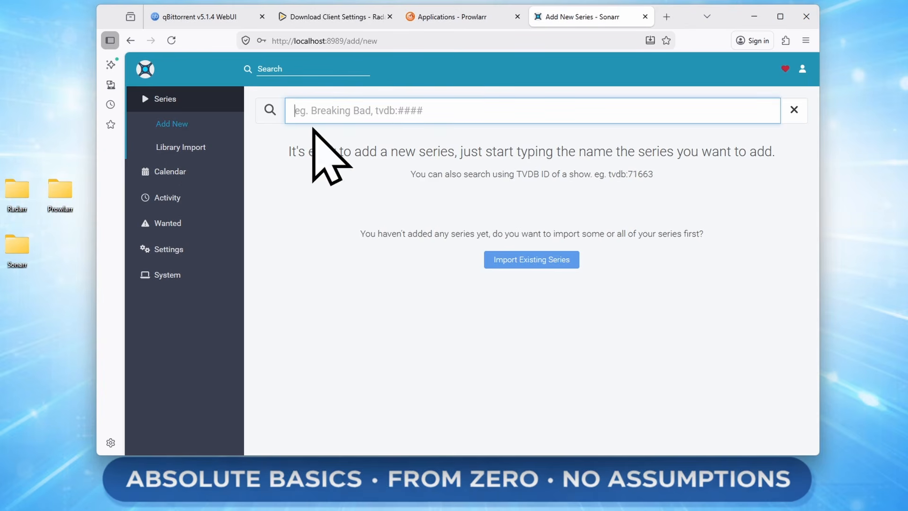
type("breaking bad")
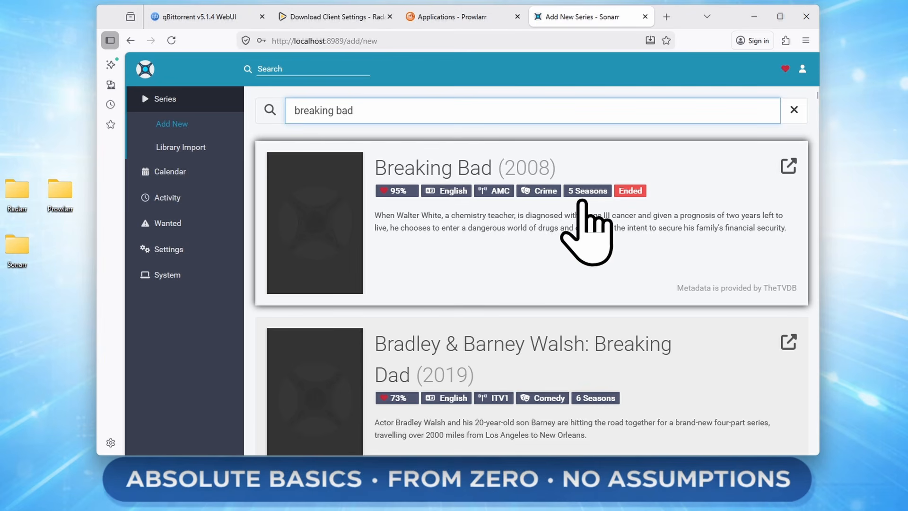
left_click(483, 226)
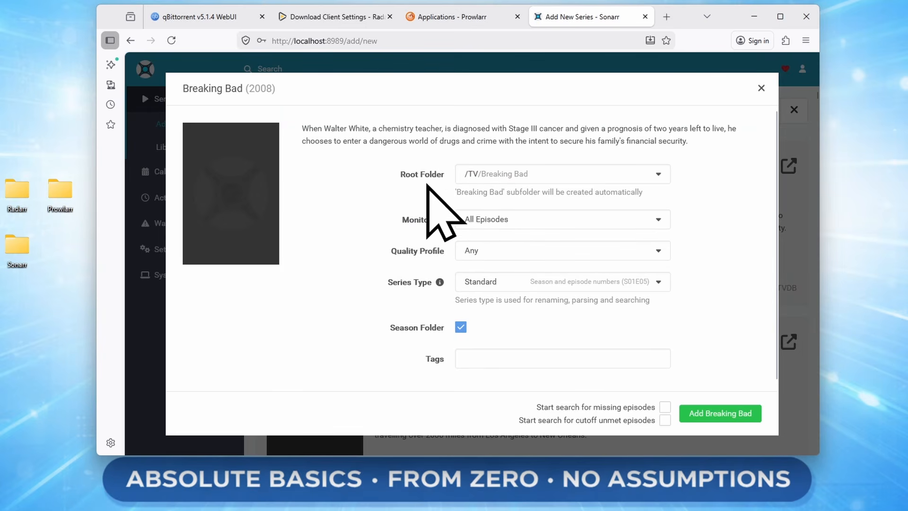
- Add Breaking Bad monitoring all episodes, starting searches for missing and cutoff-unmet episodes
left_click(516, 220)
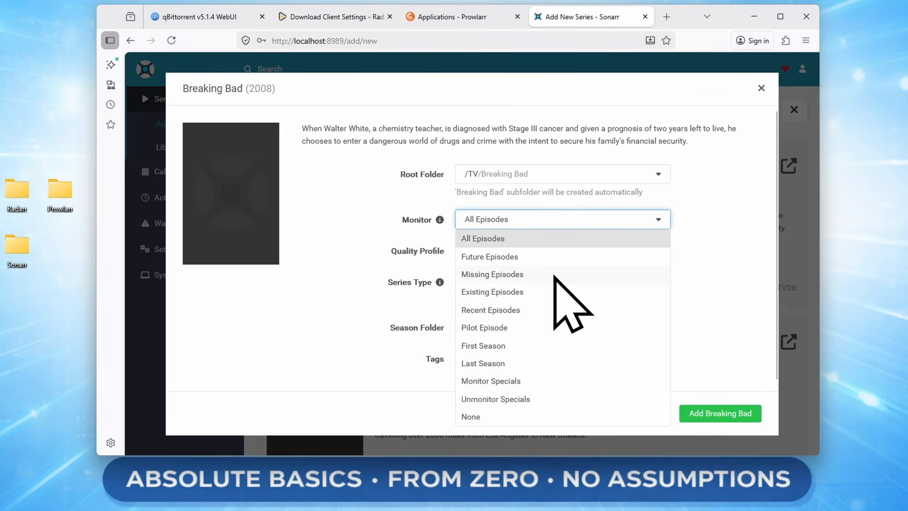
left_click(718, 262)
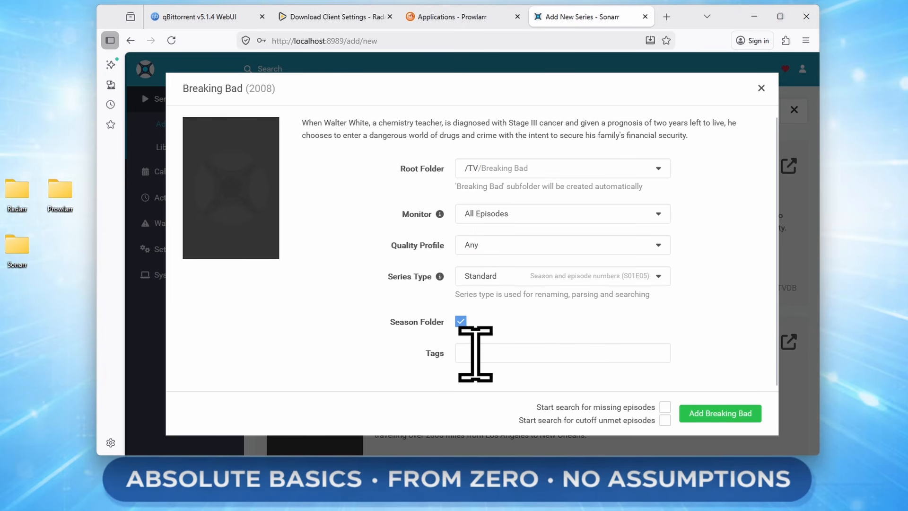
left_click(665, 406)
left_click(665, 420)
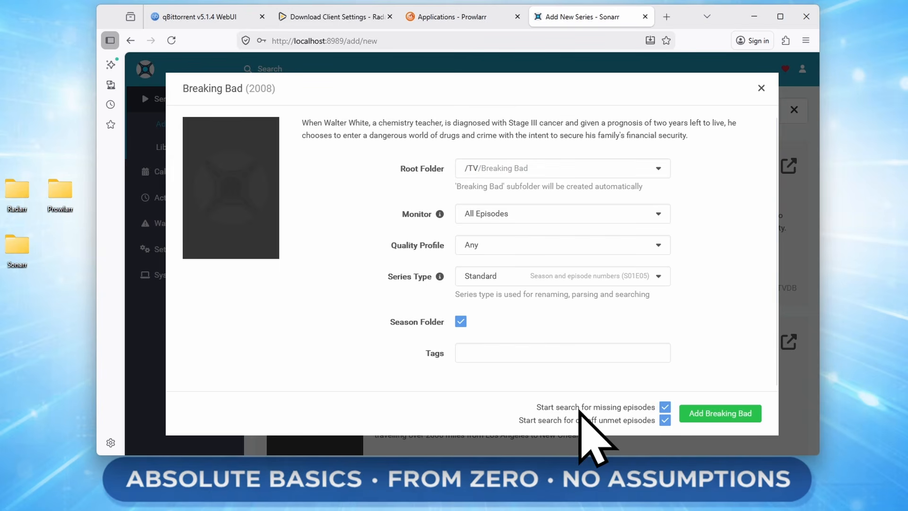
left_click(737, 415)
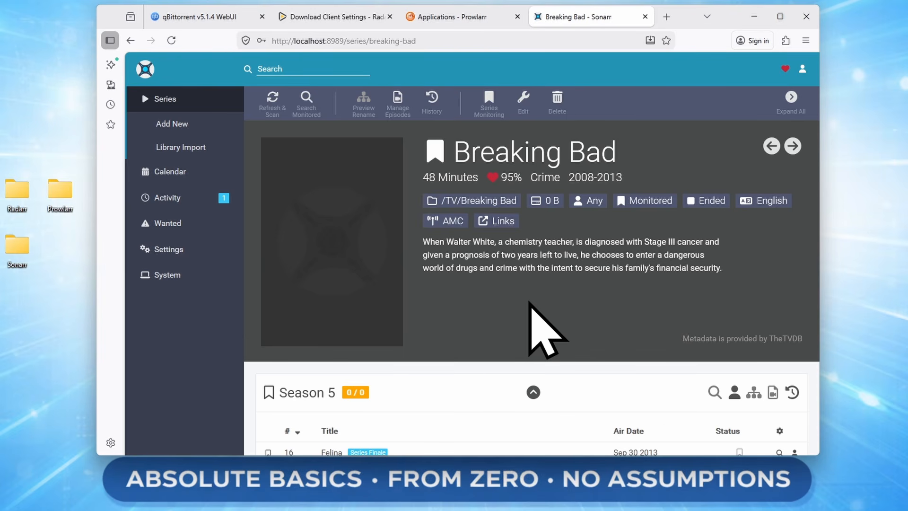
- On the Breaking Bad series page, collapse Season 5 and expand Season 3's episode list
scroll(507, 223, "down", 3)
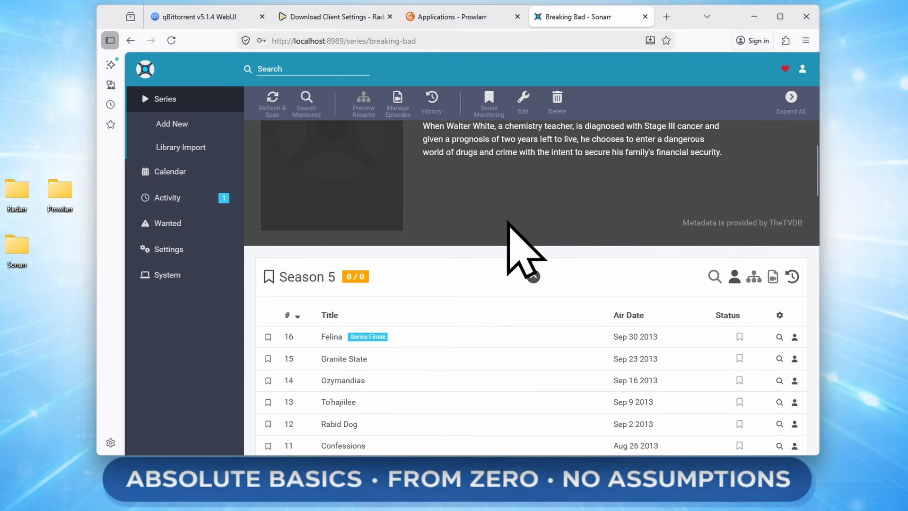
scroll(507, 222, "down", 3)
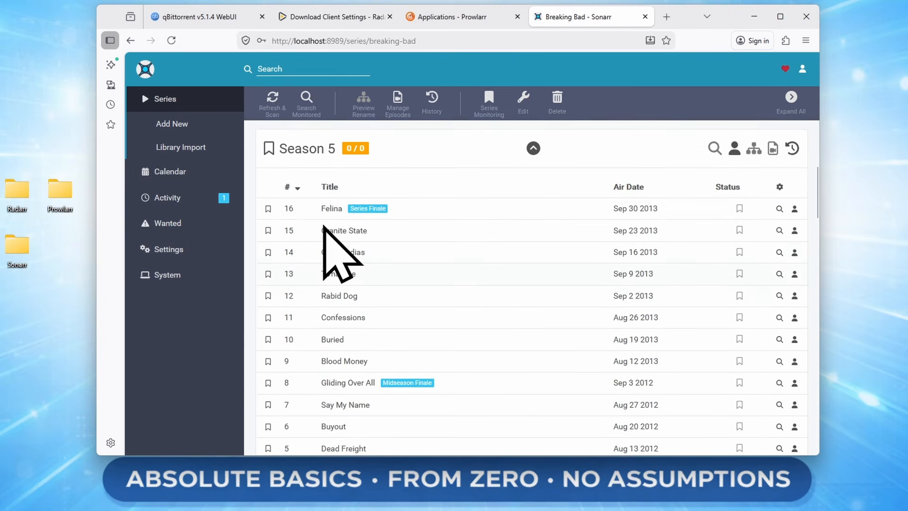
scroll(323, 226, "up", 3)
left_click(496, 276)
scroll(544, 279, "down", 3)
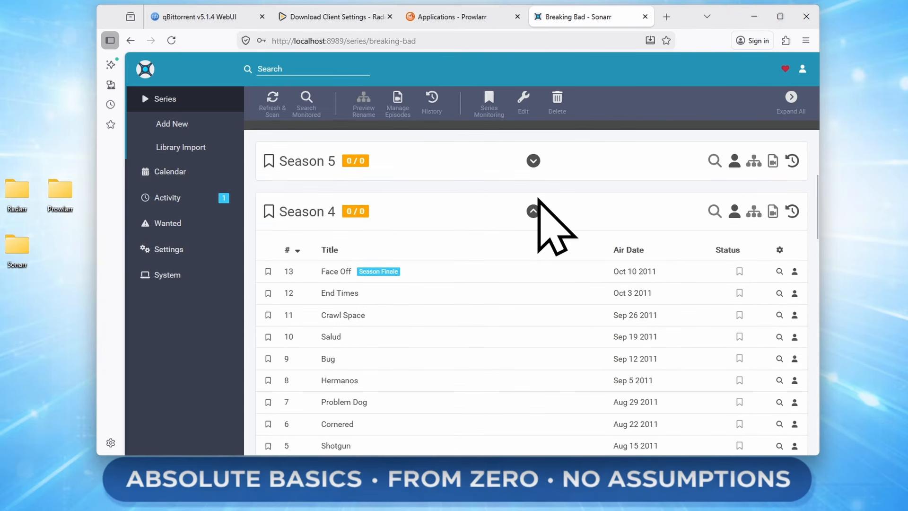
left_click(539, 199)
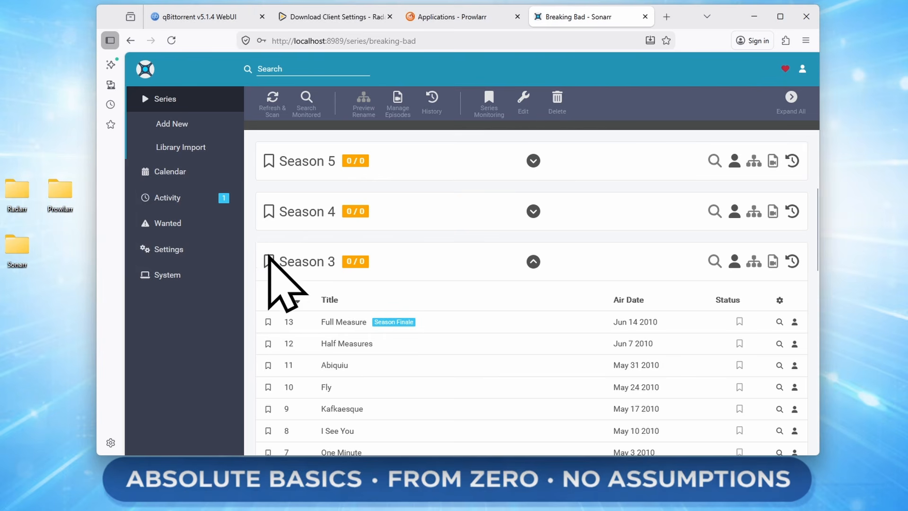
- Collapse Season 3, expand Seasons 4 and 5, and scroll to the Felina (5x16) episode
left_click(534, 261)
left_click(533, 210)
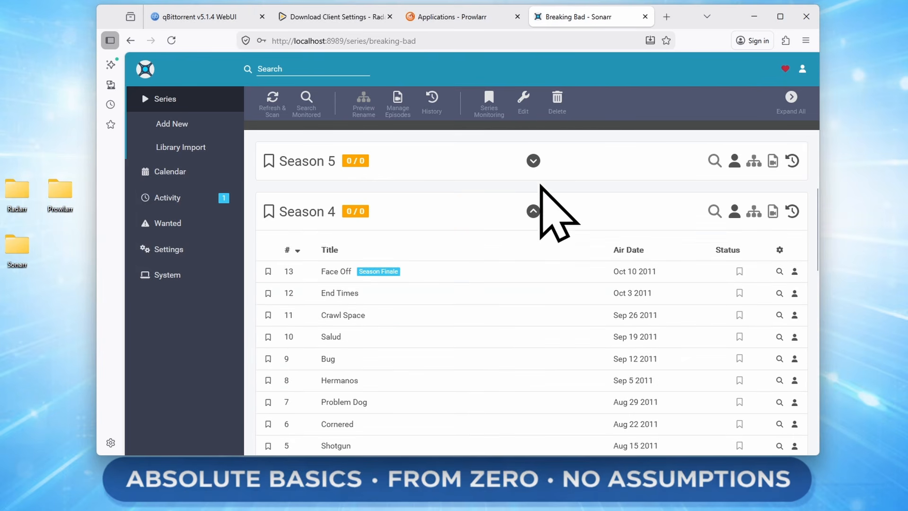
left_click(533, 161)
scroll(584, 275, "up", 2)
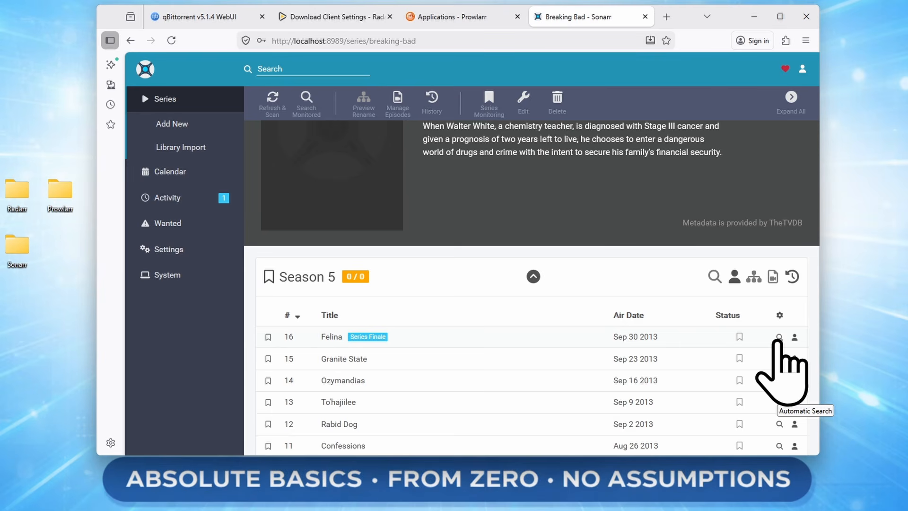
scroll(402, 263, "up", 2)
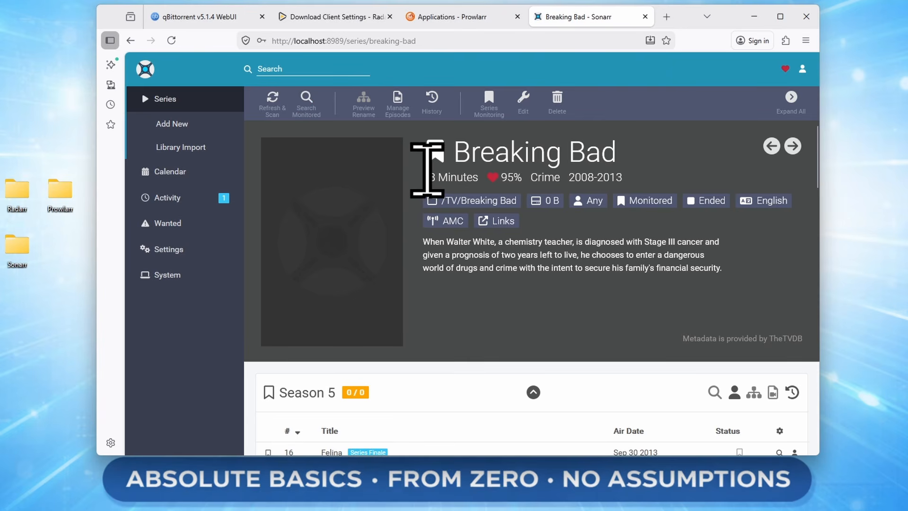
scroll(375, 294, "down", 2)
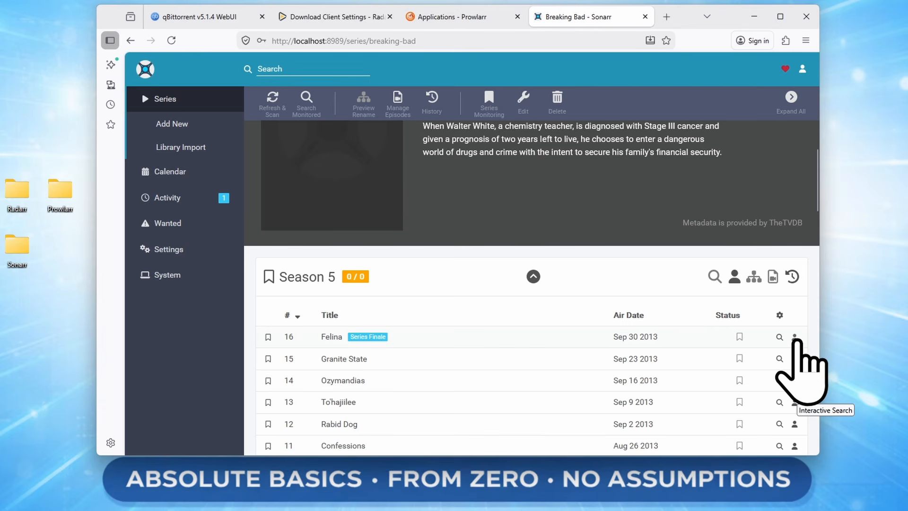
scroll(794, 337, "down", 1)
left_click(795, 280)
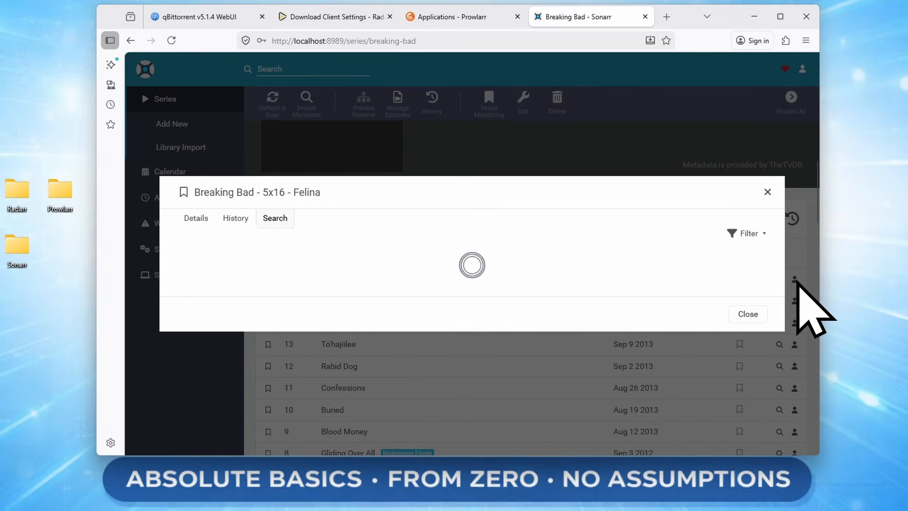